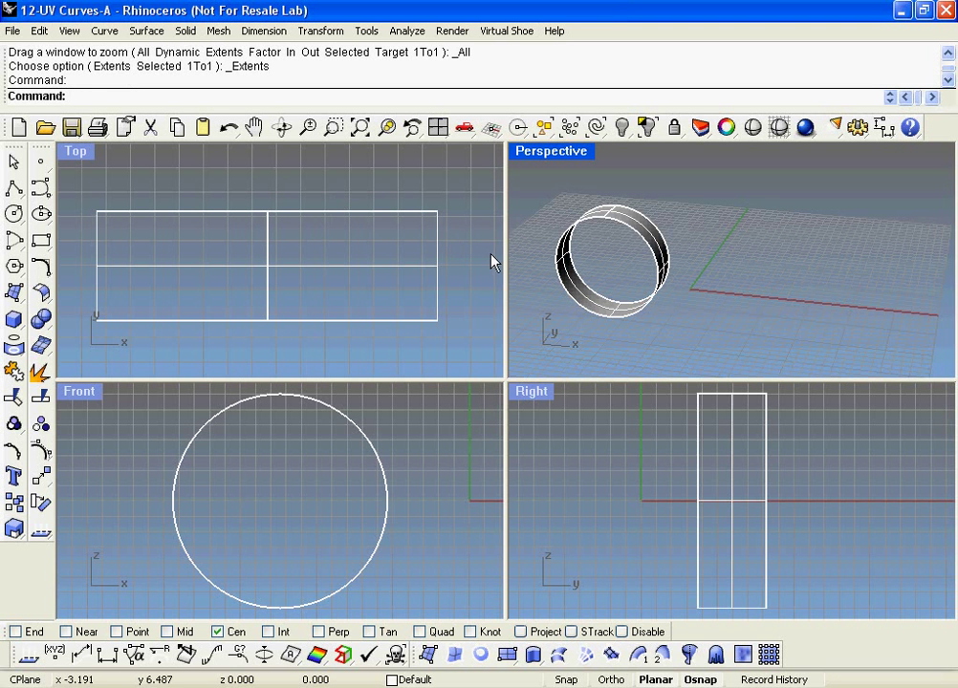
- Extract the ring surface's UV curves as a flat rectangle on the Top plane and bring it into view
{"action": "right_click_drag", "start_coordinate": [618, 216], "coordinate": [612, 229]}
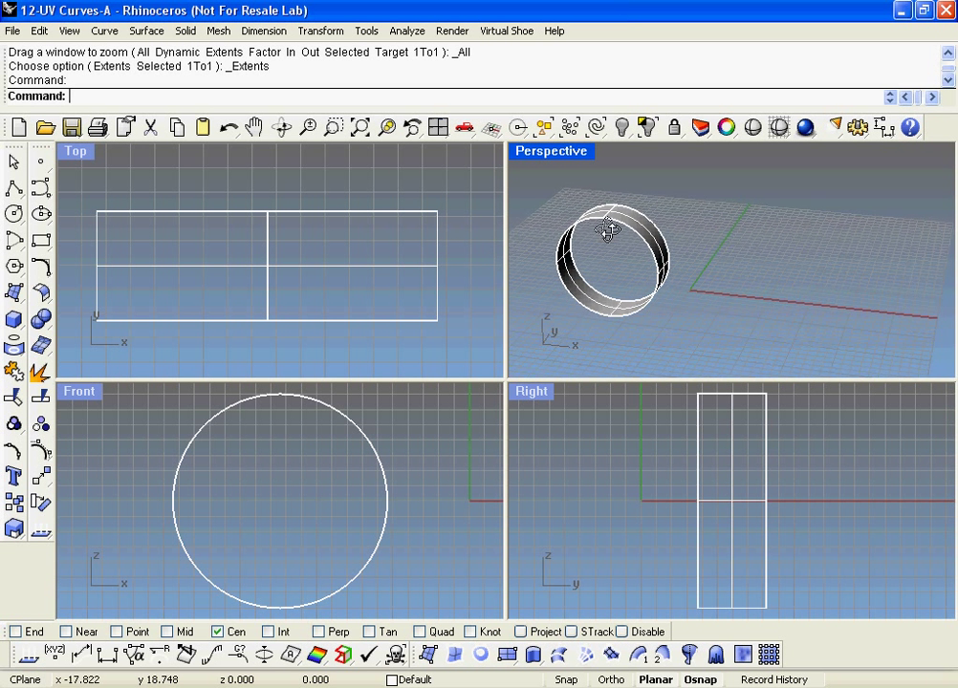
{"action": "left_click", "coordinate": [13, 344]}
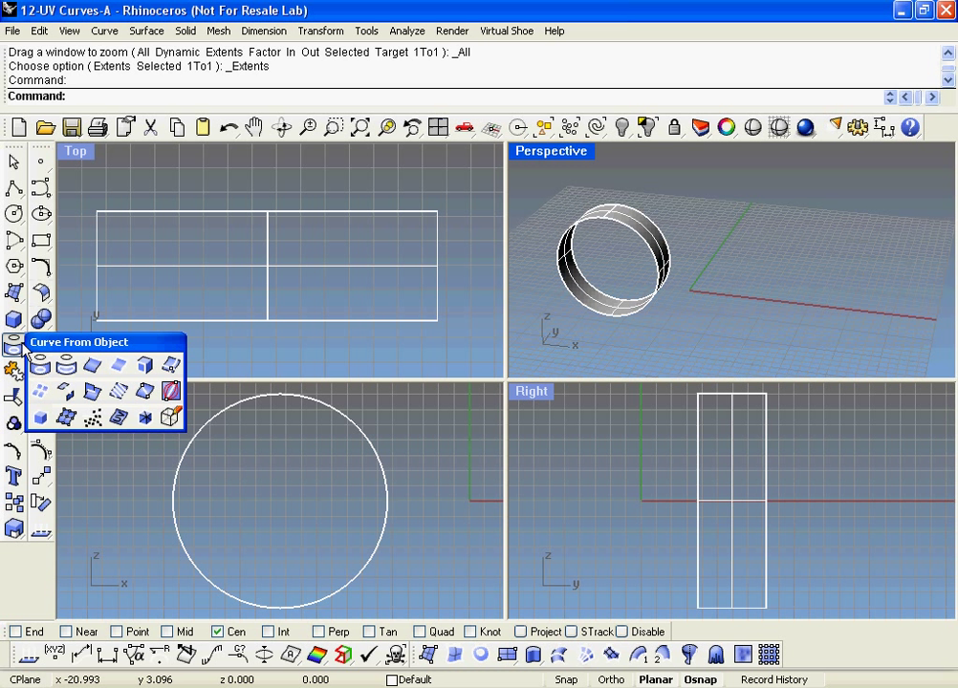
{"action": "left_click", "coordinate": [119, 418]}
{"action": "left_click", "coordinate": [656, 261]}
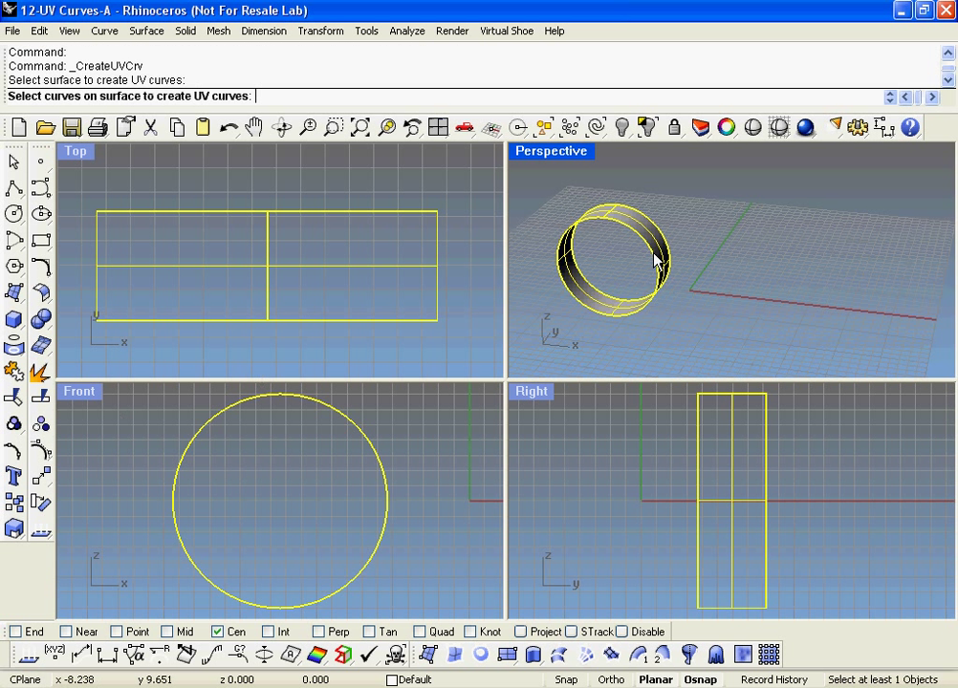
{"action": "key", "text": "Return"}
{"action": "scroll", "coordinate": [402, 263], "scroll_direction": "down", "scroll_amount": 3}
{"action": "mouse_move", "coordinate": [363, 230]}
{"action": "right_mouse_down"}
{"action": "mouse_move", "coordinate": [242, 210]}
{"action": "mouse_move", "coordinate": [85, 203]}
{"action": "right_mouse_up"}
{"action": "left_click", "coordinate": [74, 151]}
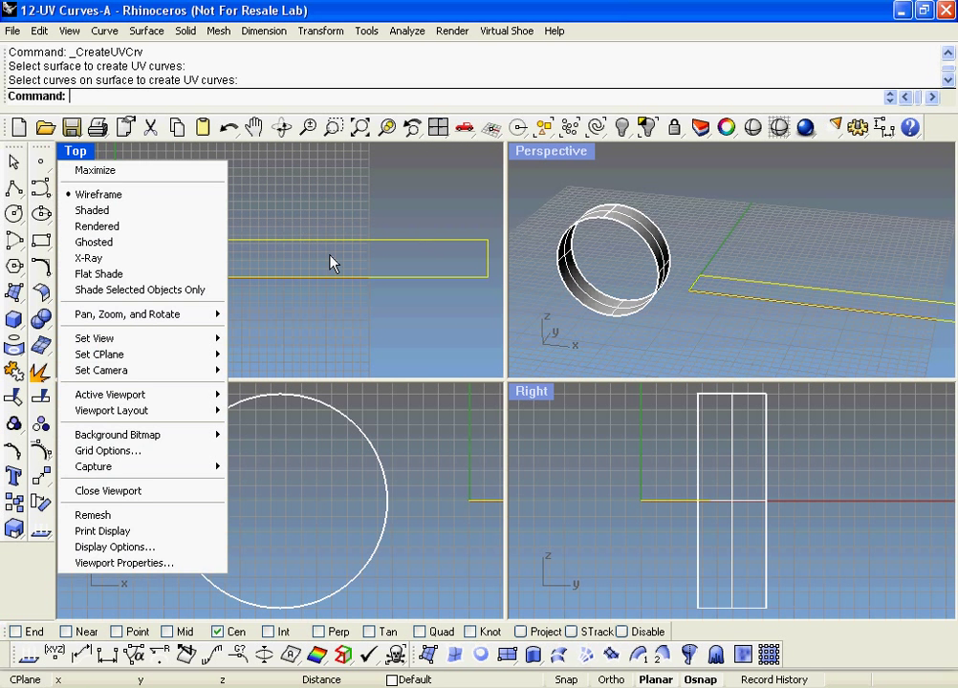
- In a maximized Top view, place '2008' as 3 mm Arial text curves above the rectangle and select them
{"action": "left_click", "coordinate": [85, 170]}
{"action": "left_click", "coordinate": [13, 475]}
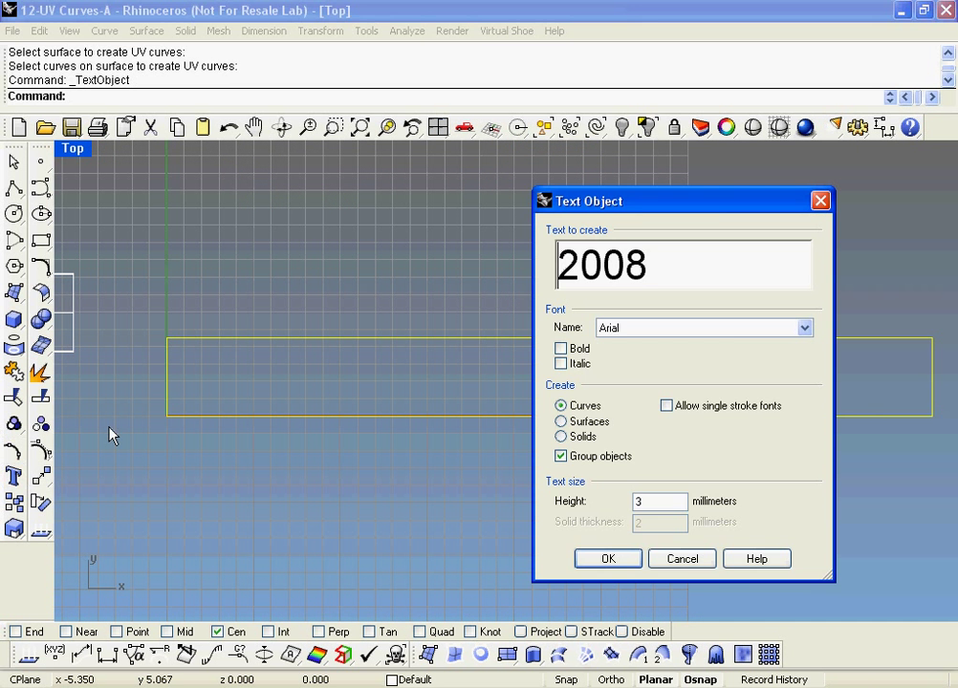
{"action": "left_click", "coordinate": [609, 559]}
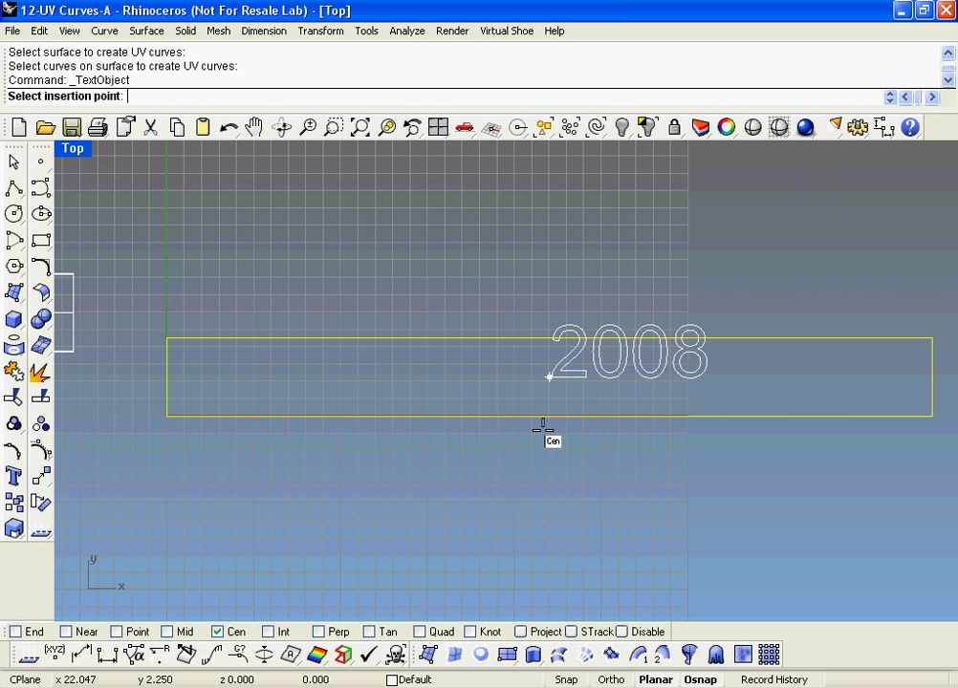
{"action": "left_click", "coordinate": [428, 266]}
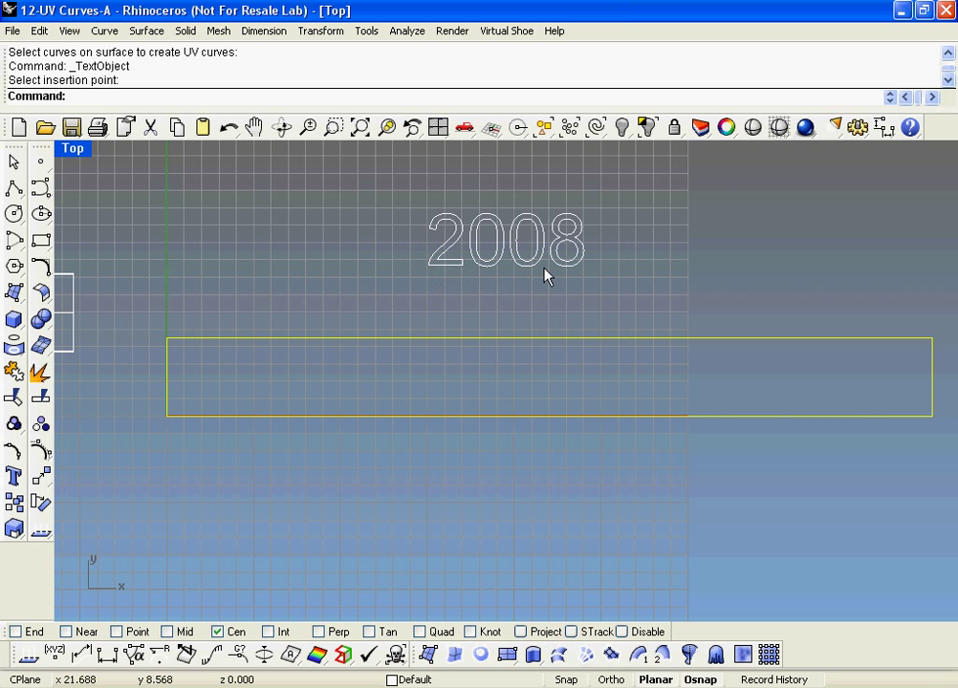
{"action": "key", "text": "Escape"}
{"action": "left_click_drag", "start_coordinate": [517, 250], "coordinate": [394, 346]}
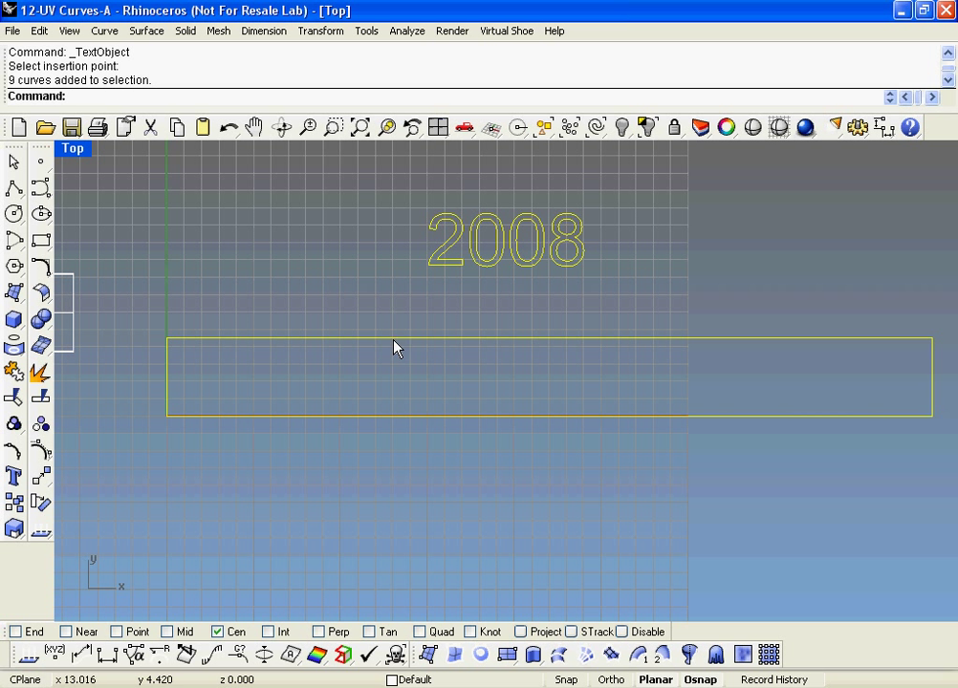
{"action": "left_click", "coordinate": [460, 272]}
- Align the long rectangle's horizontal centre with the 2008 text
{"action": "left_click", "coordinate": [416, 416]}
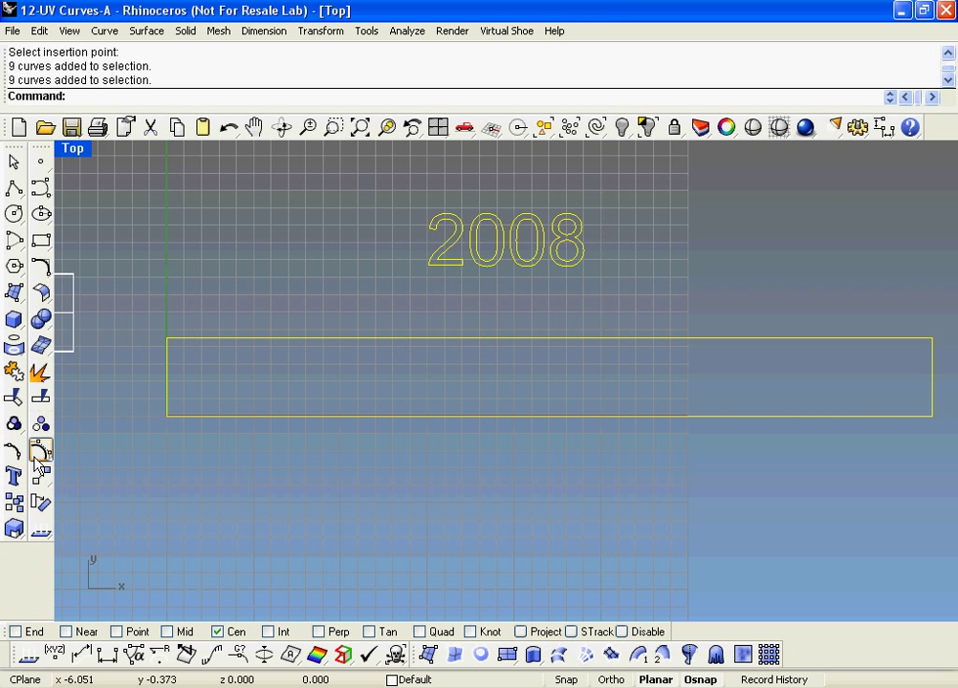
{"action": "left_click", "coordinate": [41, 477]}
{"action": "left_click_drag", "start_coordinate": [79, 478], "coordinate": [92, 476]}
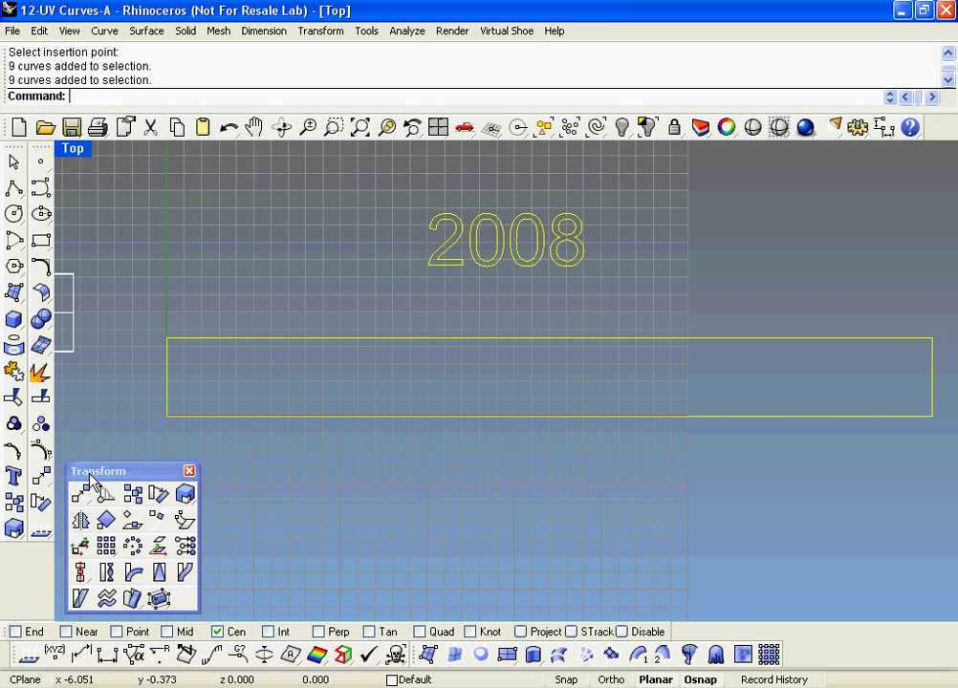
{"action": "left_click", "coordinate": [80, 571]}
{"action": "left_click_drag", "start_coordinate": [130, 568], "coordinate": [229, 538]}
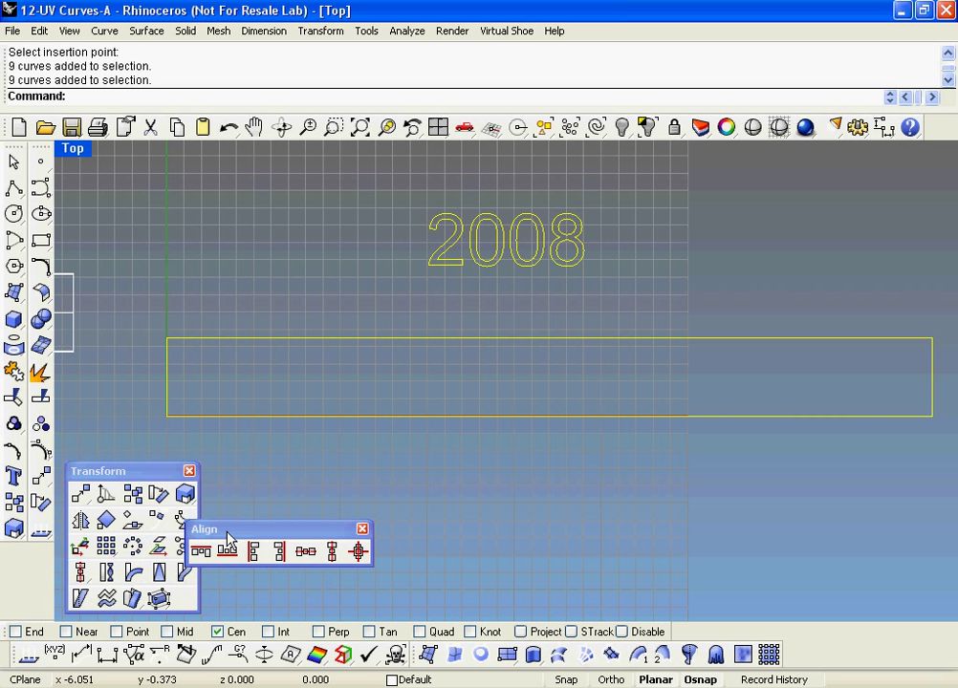
{"action": "left_click", "coordinate": [305, 550]}
- Make a planar surface from the long rectangle
{"action": "left_click", "coordinate": [461, 376]}
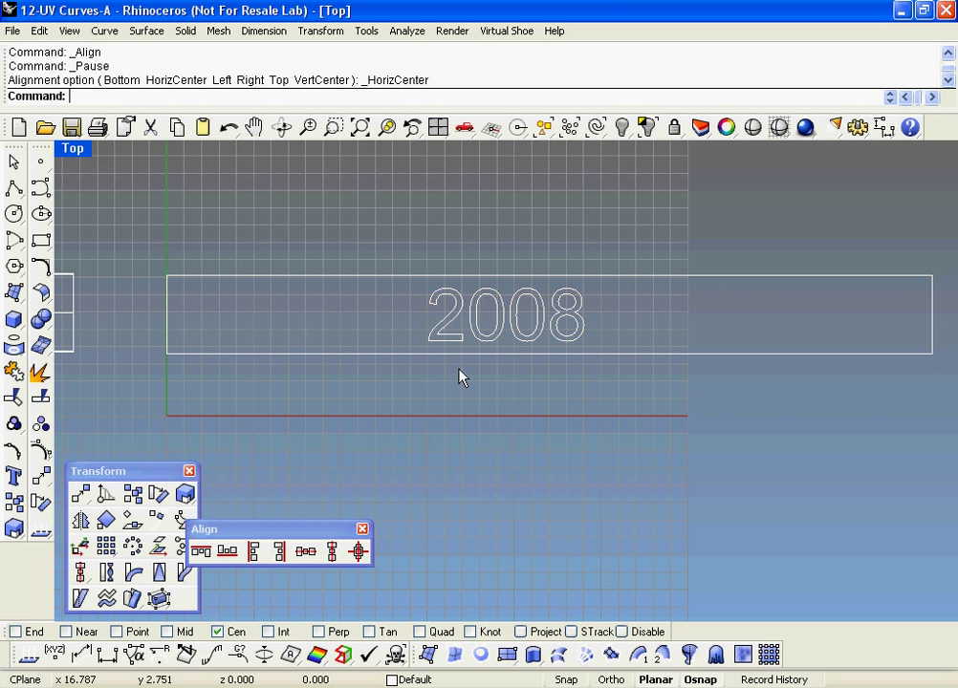
{"action": "left_click", "coordinate": [204, 277]}
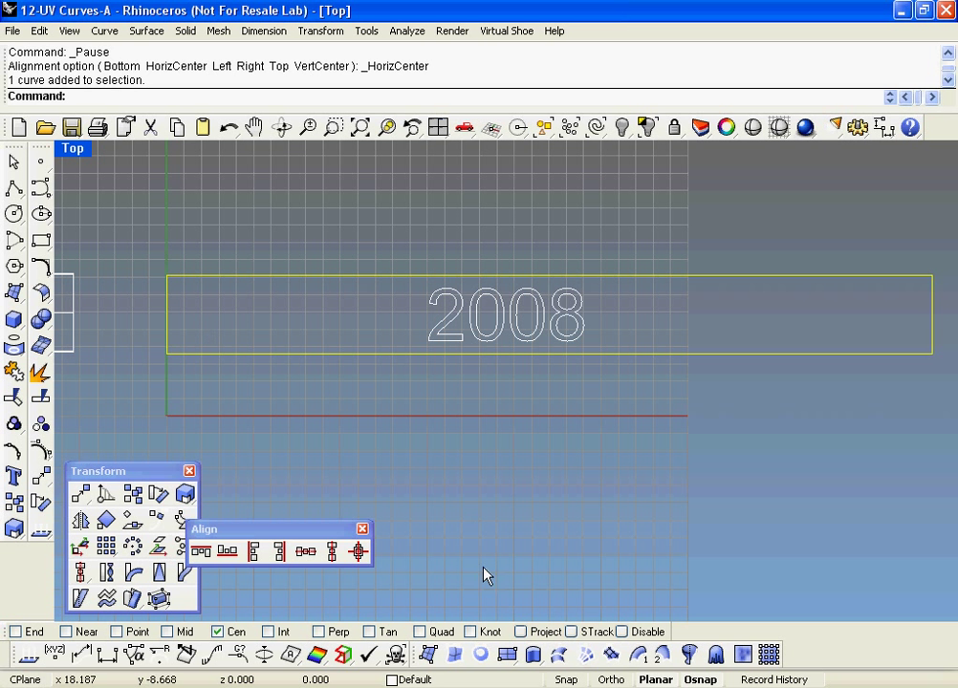
{"action": "left_click", "coordinate": [481, 654]}
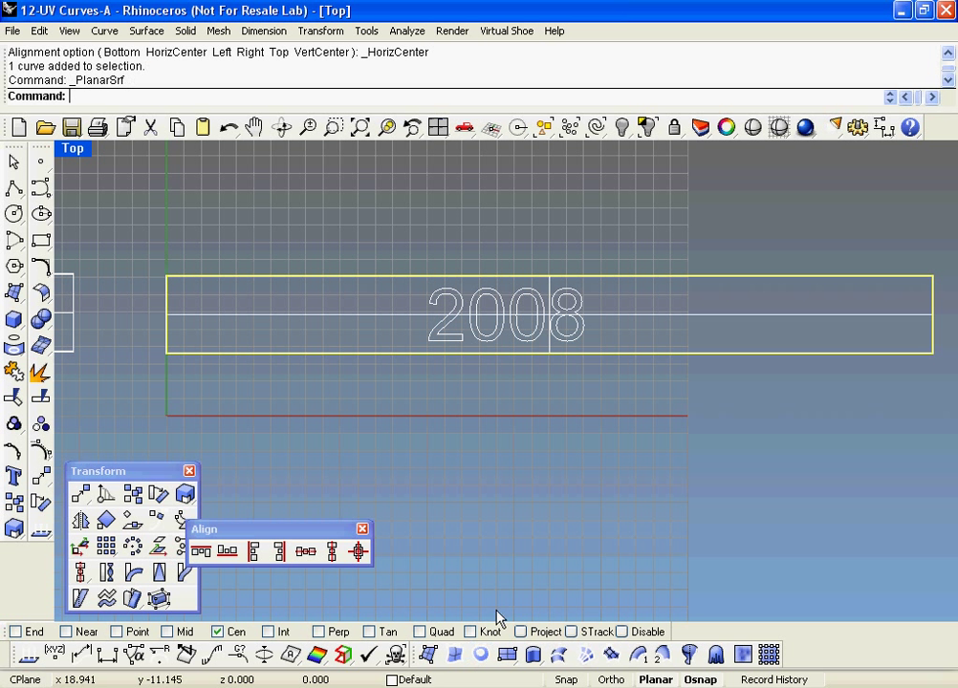
- Return to the four-view layout and maximize the Perspective viewport
{"action": "right_click", "coordinate": [75, 150]}
{"action": "left_click", "coordinate": [85, 164]}
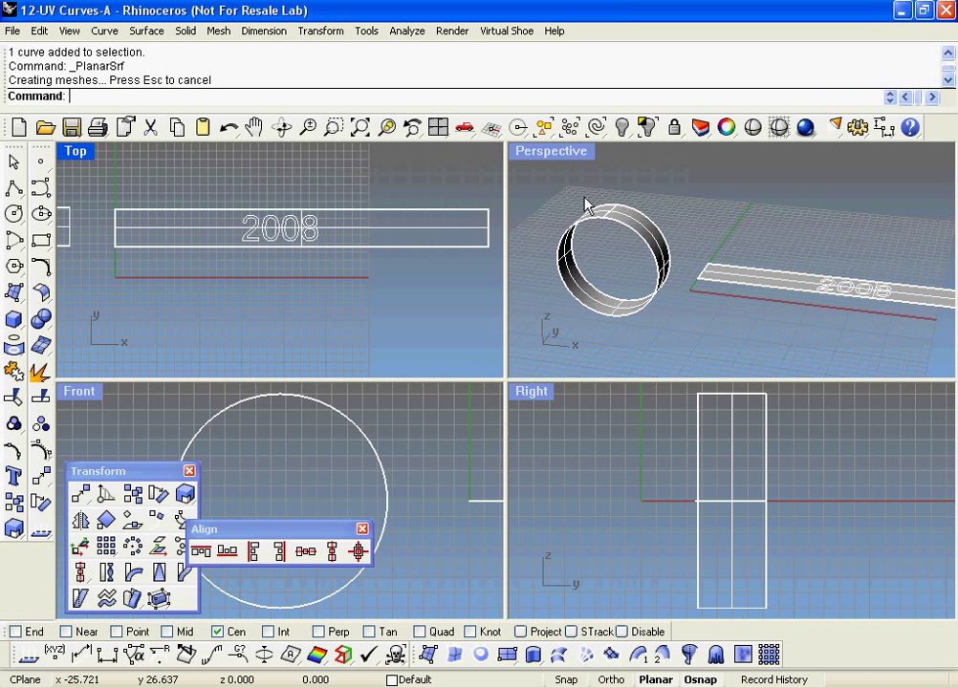
{"action": "right_click", "coordinate": [547, 158]}
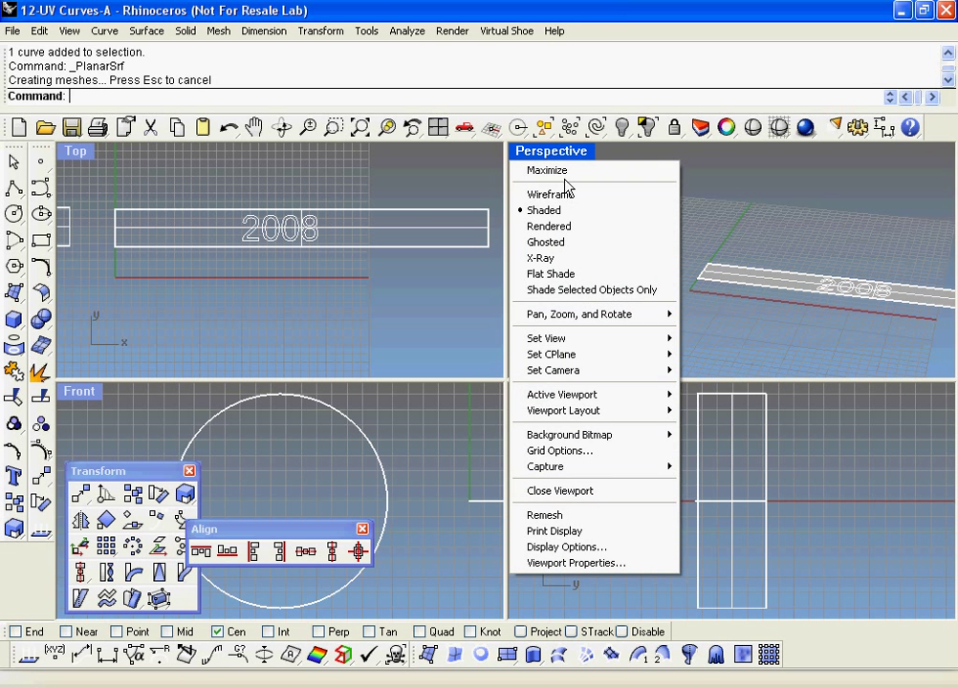
{"action": "left_click", "coordinate": [564, 173]}
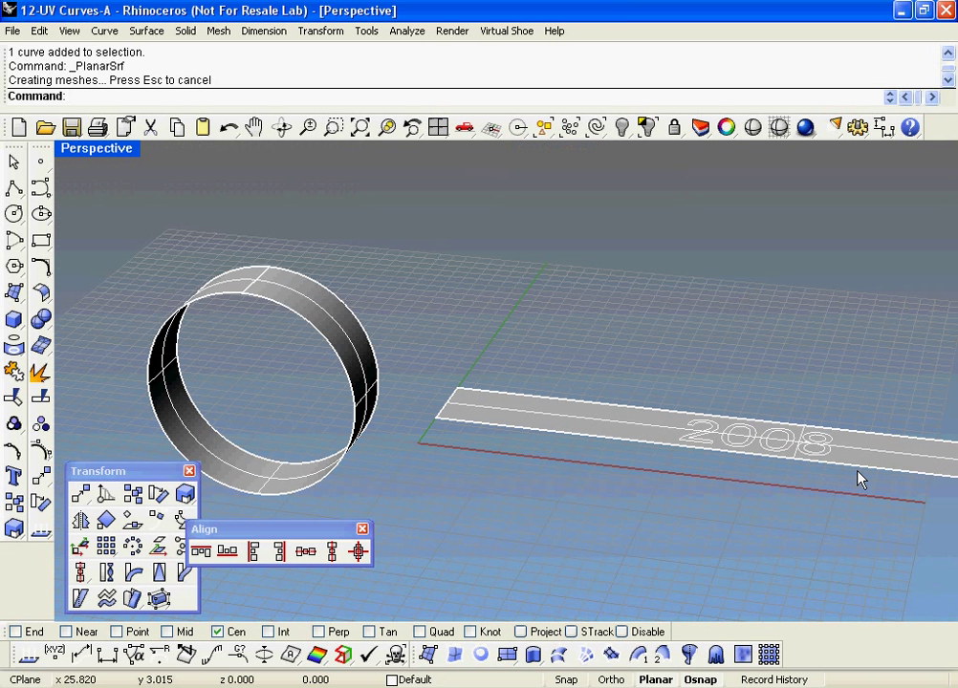
- Zoom in on the 2008 text and window-select its curves
{"action": "scroll", "coordinate": [746, 459], "scroll_direction": "up", "scroll_amount": 2}
{"action": "scroll", "coordinate": [640, 457], "scroll_direction": "up", "scroll_amount": 1}
{"action": "scroll", "coordinate": [612, 430], "scroll_direction": "up", "scroll_amount": 2}
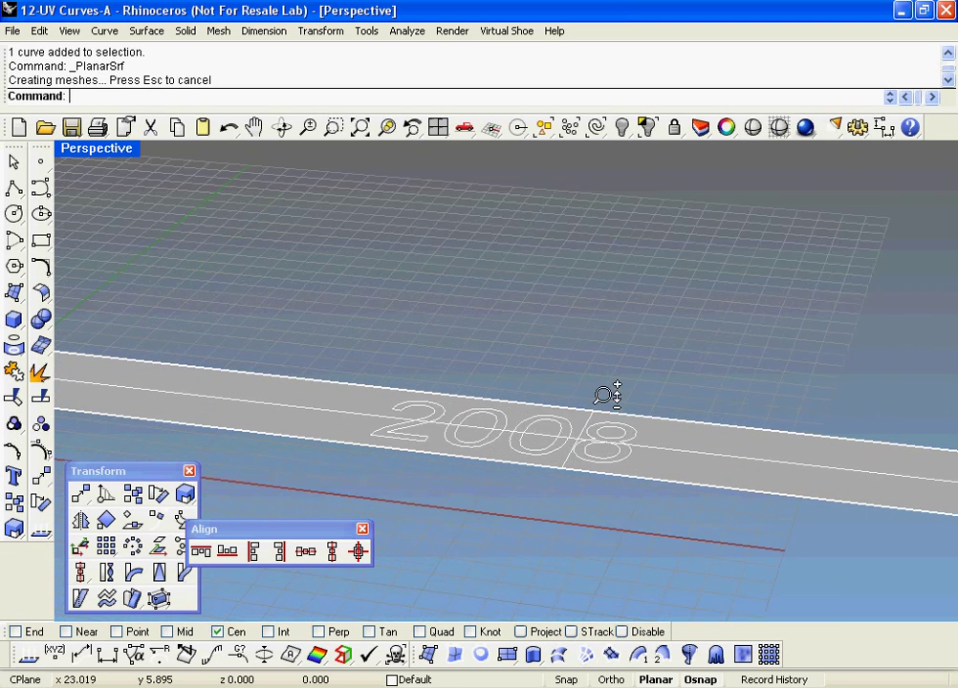
{"action": "scroll", "coordinate": [606, 384], "scroll_direction": "up", "scroll_amount": 1}
{"action": "scroll", "coordinate": [580, 388], "scroll_direction": "up", "scroll_amount": 1}
{"action": "scroll", "coordinate": [578, 389], "scroll_direction": "up", "scroll_amount": 1}
{"action": "left_click_drag", "start_coordinate": [285, 480], "coordinate": [587, 346]}
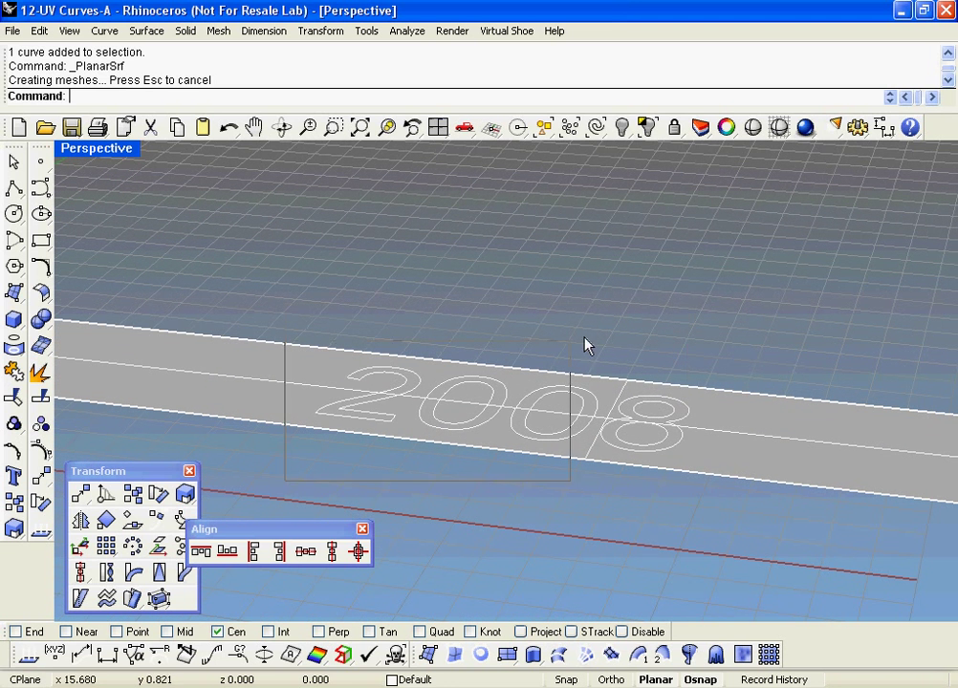
{"action": "left_click", "coordinate": [533, 655]}
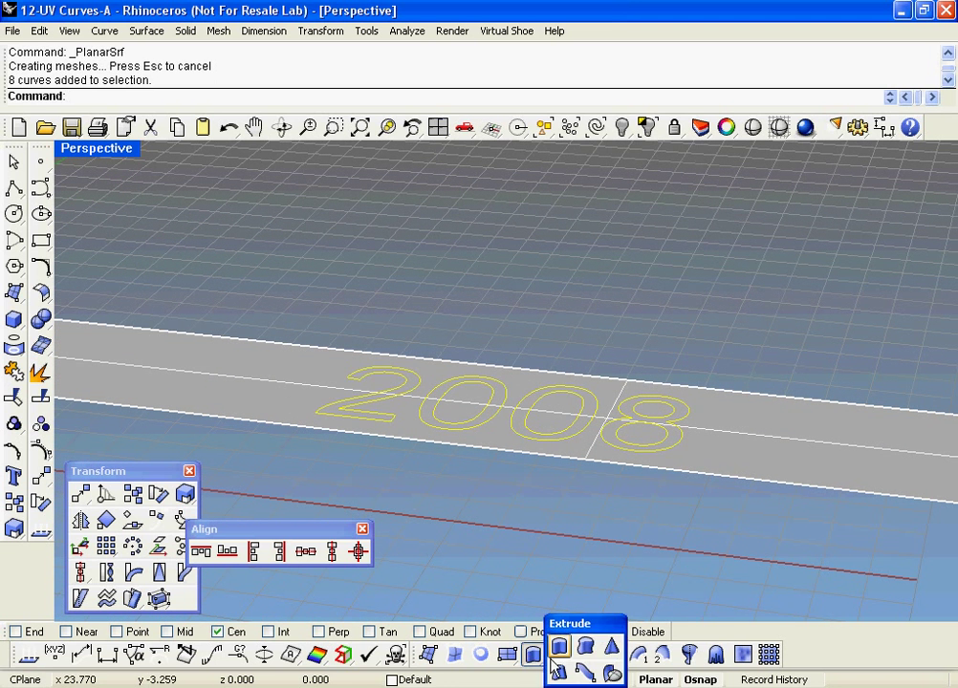
- Try a tapered extrusion of the 2008 curves, then undo the uncapped result
{"action": "left_click", "coordinate": [562, 677]}
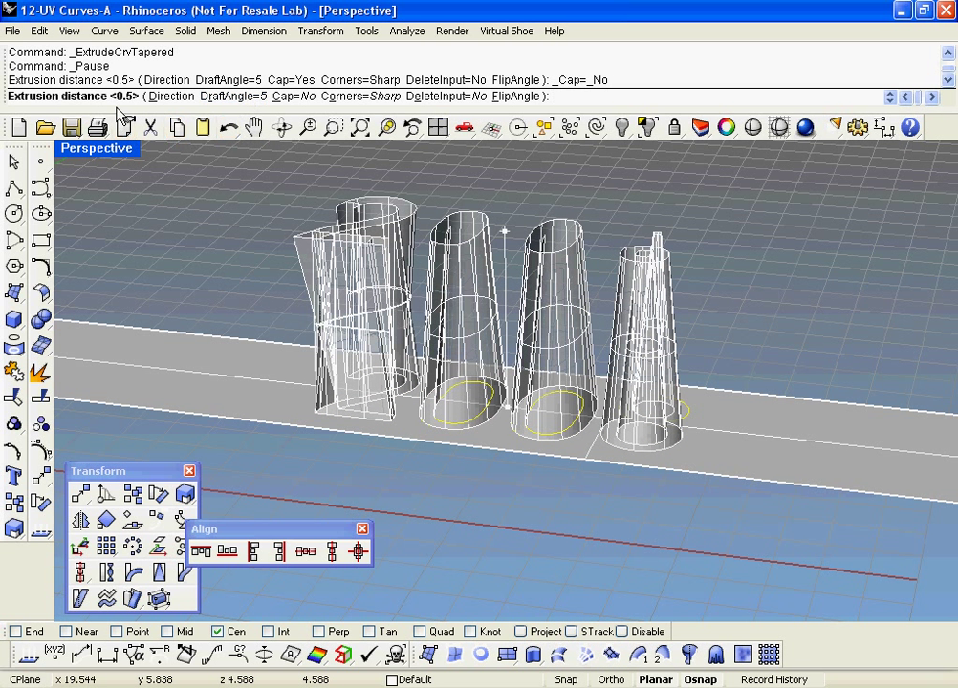
{"action": "type", "text": "0.5"}
{"action": "key", "text": "Return"}
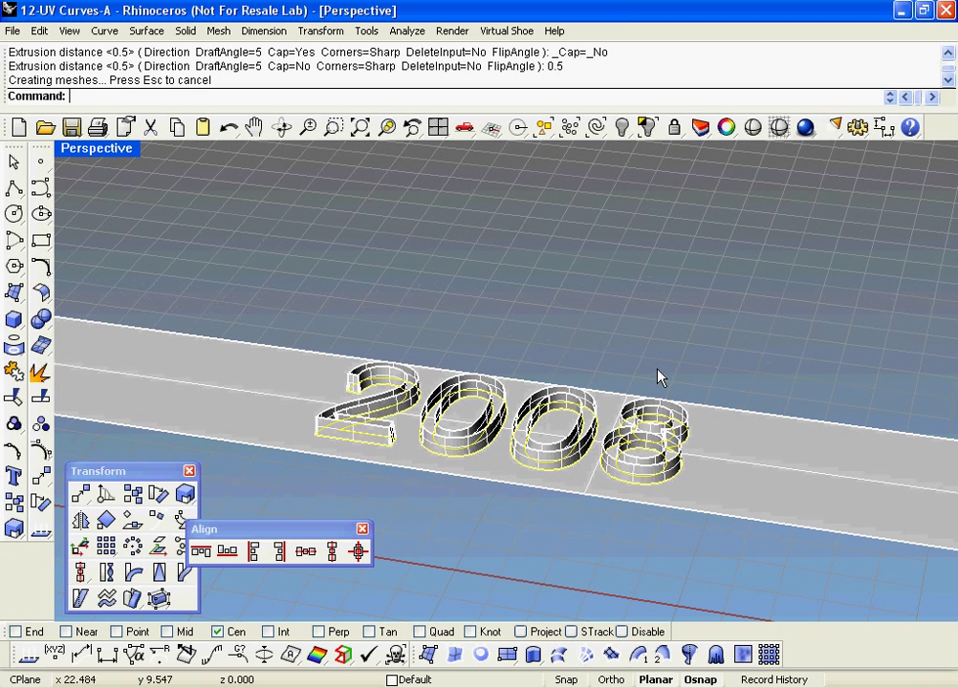
{"action": "key", "text": "Escape"}
{"action": "key", "text": "ctrl+z"}
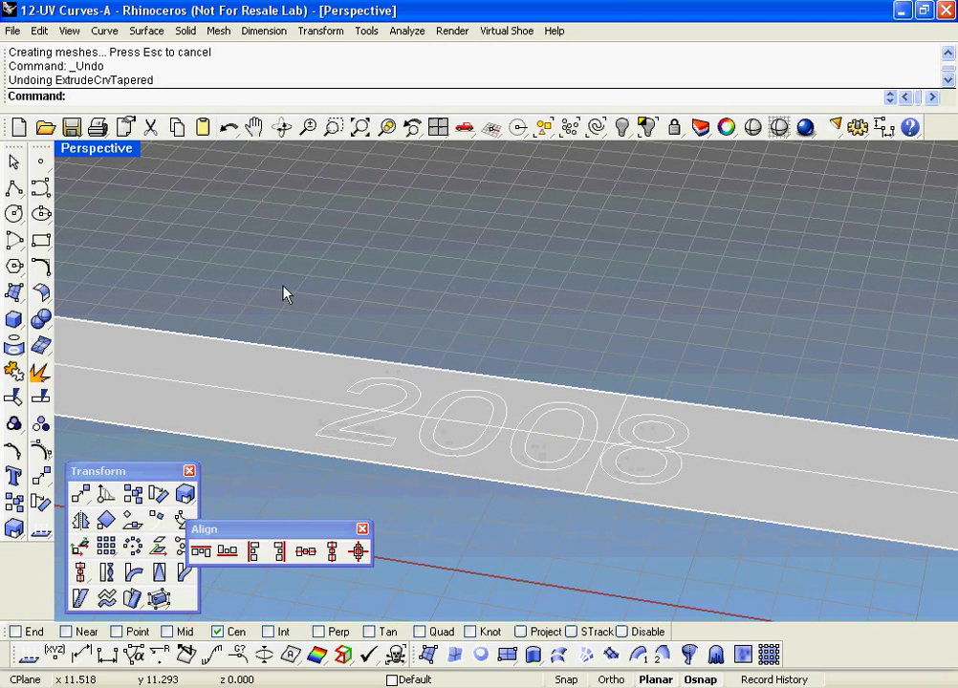
- Re-extrude the 2008 curves tapered, 0.5 high with Cap=Yes, into closed solids
{"action": "left_click_drag", "start_coordinate": [283, 294], "coordinate": [721, 541]}
{"action": "left_click", "coordinate": [534, 656]}
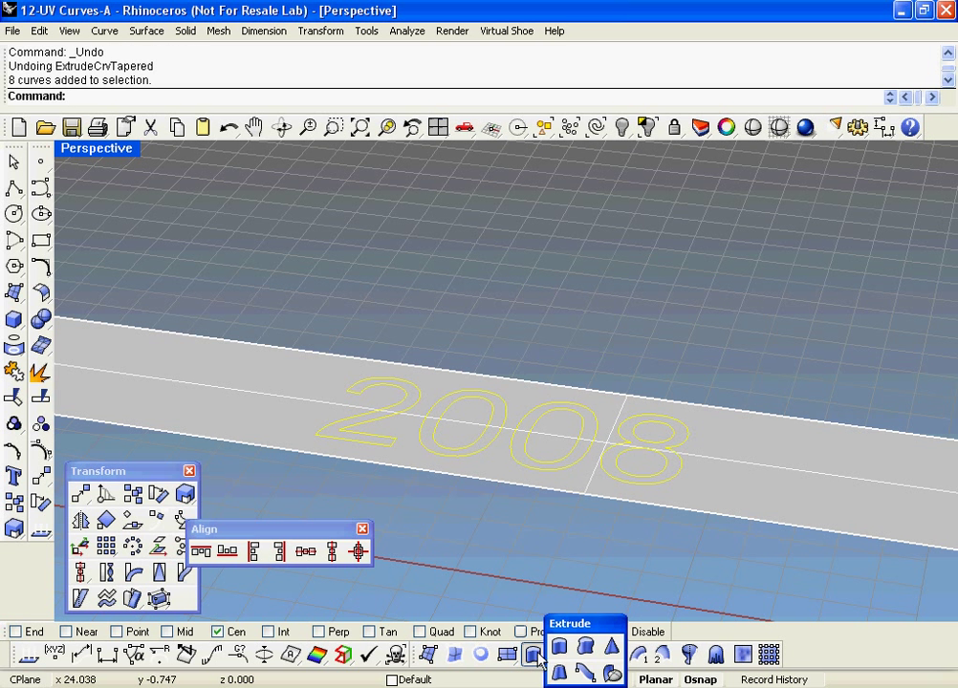
{"action": "left_click", "coordinate": [559, 672]}
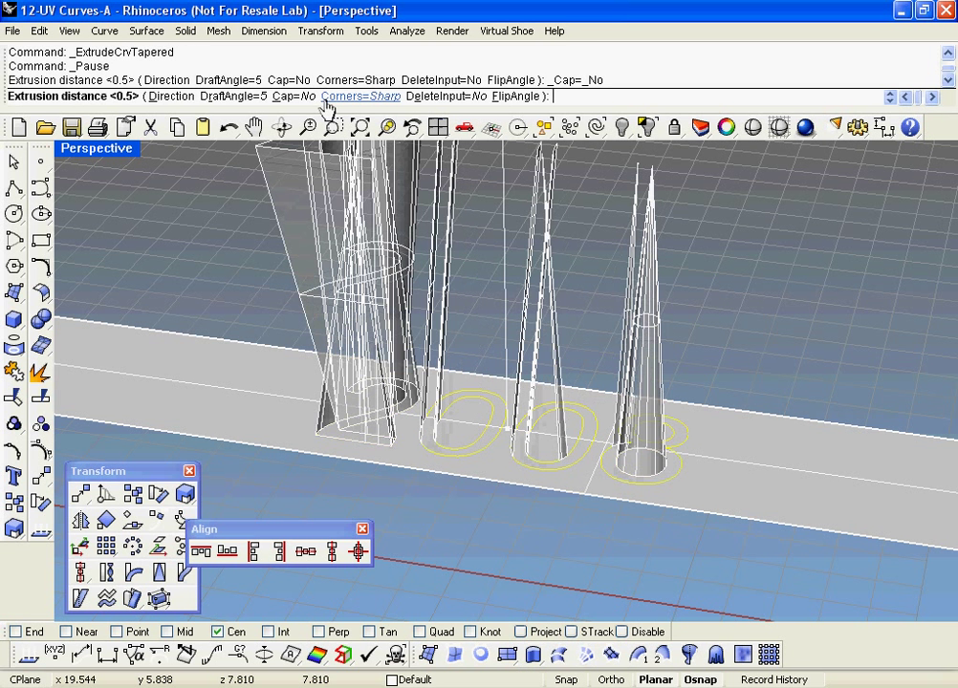
{"action": "left_click", "coordinate": [290, 95]}
{"action": "type", "text": "0"}
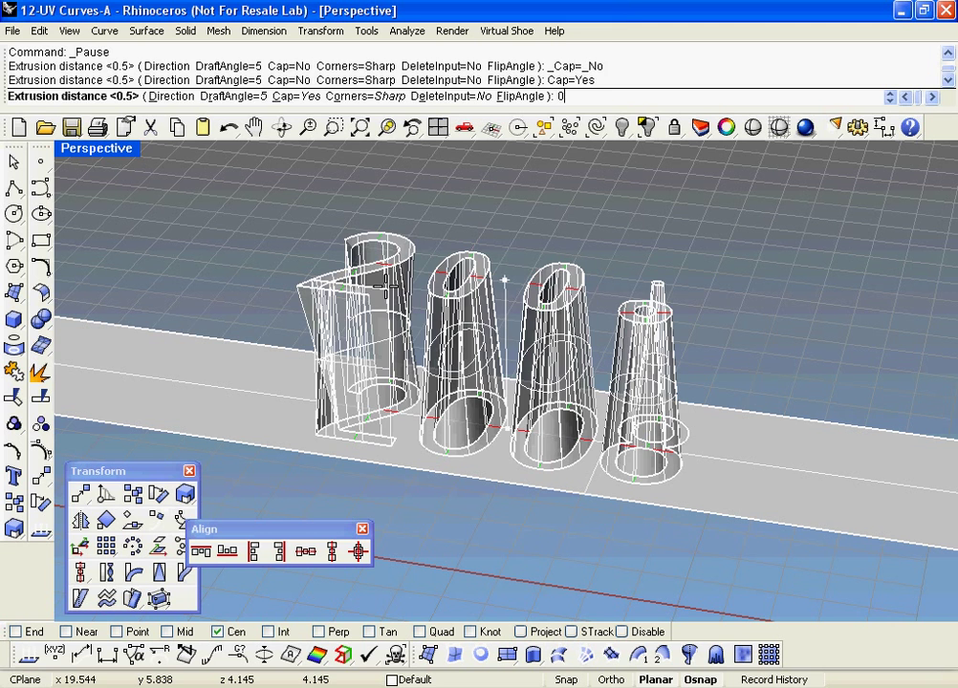
{"action": "type", "text": ".5"}
{"action": "key", "text": "Return"}
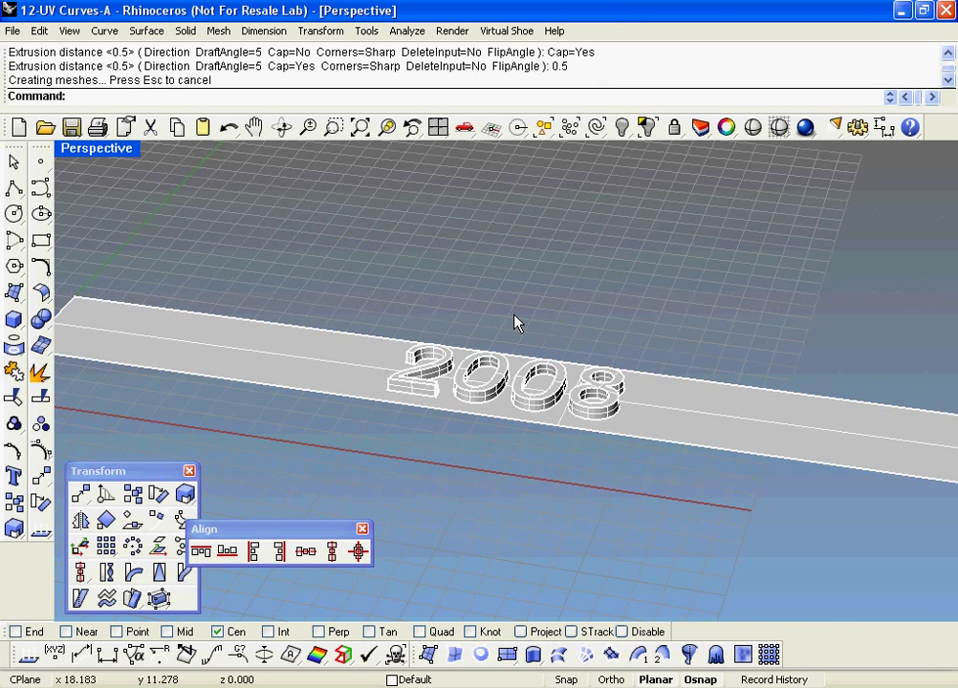
{"action": "scroll", "coordinate": [514, 322], "scroll_direction": "down", "scroll_amount": 3}
- Flow the four 2008 solids from the flat strip onto the ring surface
{"action": "mouse_move", "coordinate": [409, 317]}
{"action": "right_mouse_down"}
{"action": "mouse_move", "coordinate": [559, 430]}
{"action": "mouse_move", "coordinate": [592, 490]}
{"action": "right_mouse_up"}
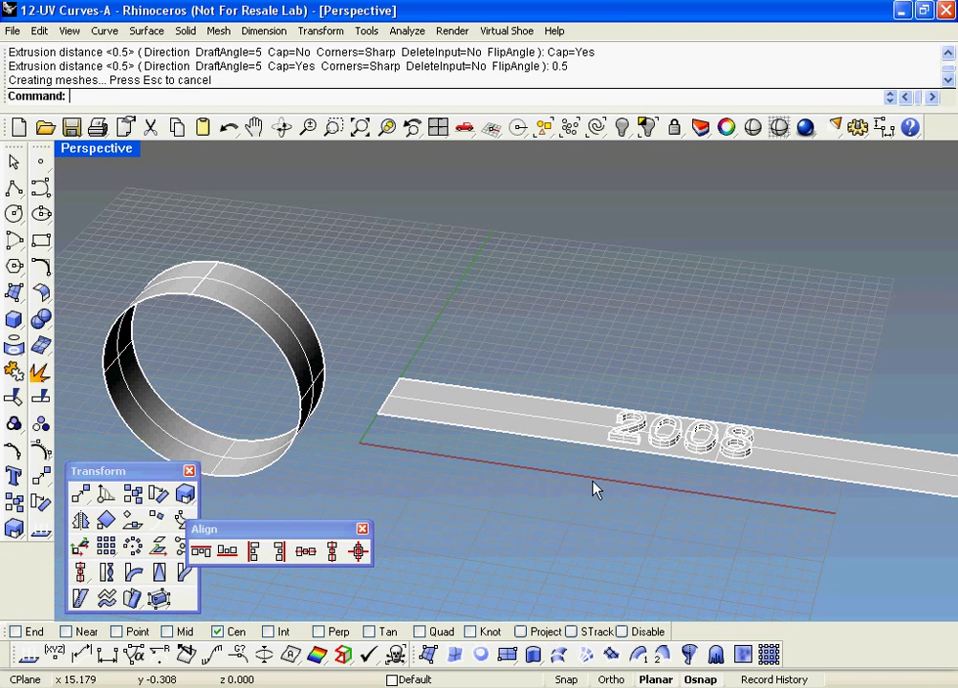
{"action": "left_click", "coordinate": [127, 602]}
{"action": "left_click", "coordinate": [632, 430]}
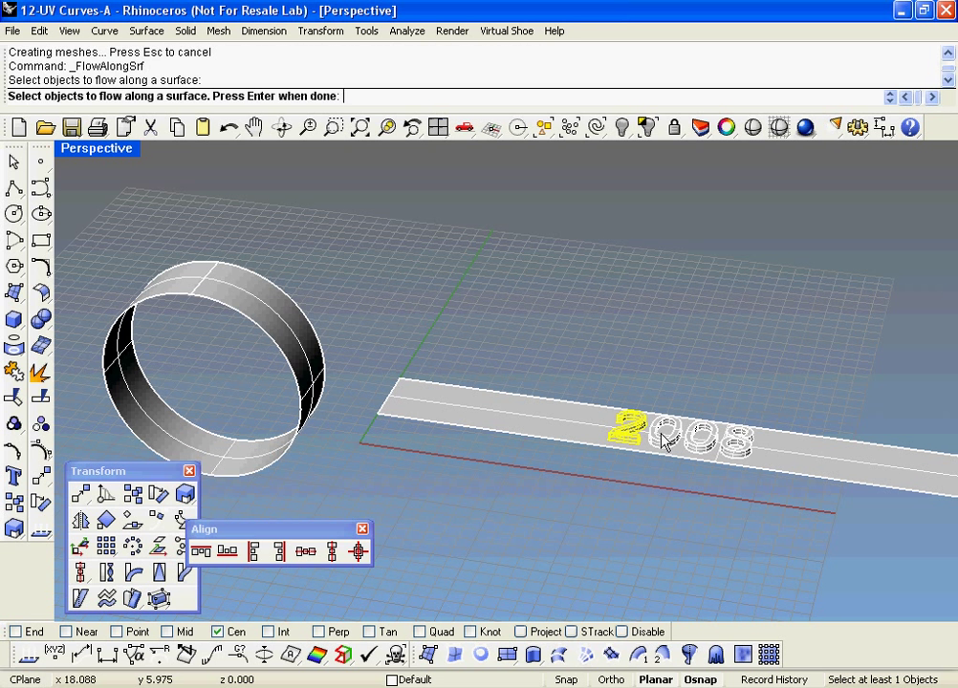
{"action": "left_click", "coordinate": [661, 433]}
{"action": "left_click", "coordinate": [693, 438]}
{"action": "left_click", "coordinate": [736, 444]}
{"action": "key", "text": "Return"}
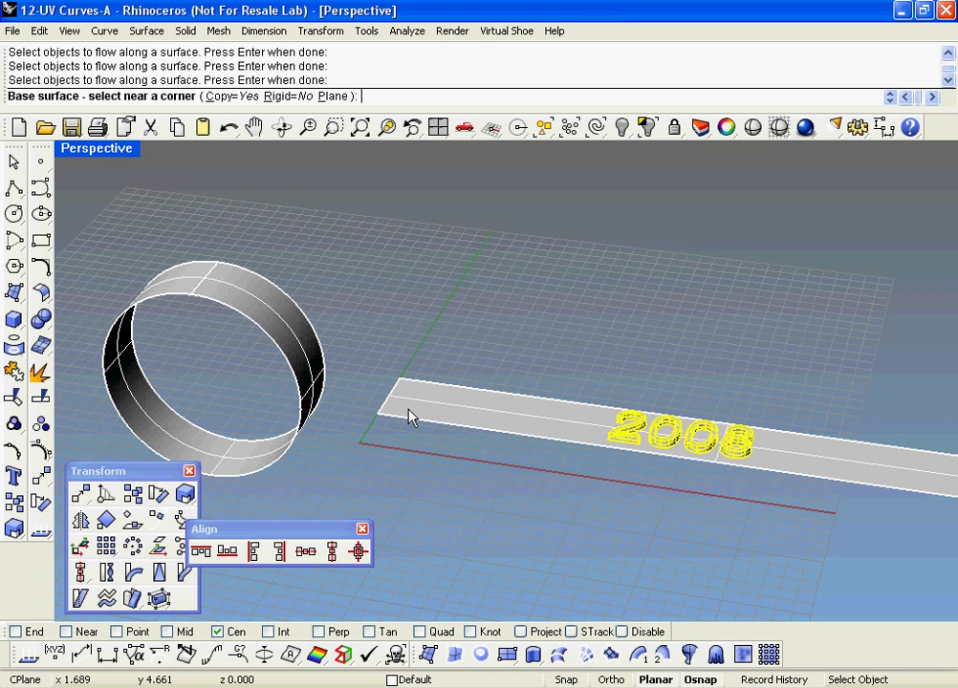
{"action": "left_click", "coordinate": [406, 413]}
{"action": "left_click", "coordinate": [229, 288]}
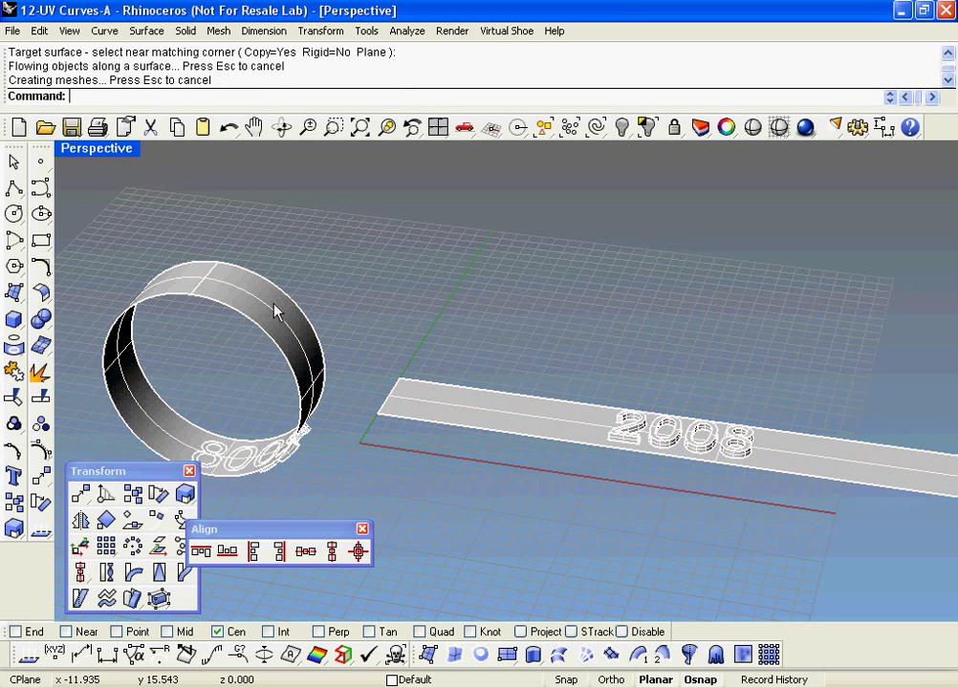
- Orbit around the ring and preview the wrapped 2008 lettering in shaded display
{"action": "mouse_move", "coordinate": [295, 452]}
{"action": "right_mouse_down"}
{"action": "mouse_move", "coordinate": [170, 363]}
{"action": "mouse_move", "coordinate": [549, 467]}
{"action": "mouse_move", "coordinate": [564, 494]}
{"action": "right_mouse_up"}
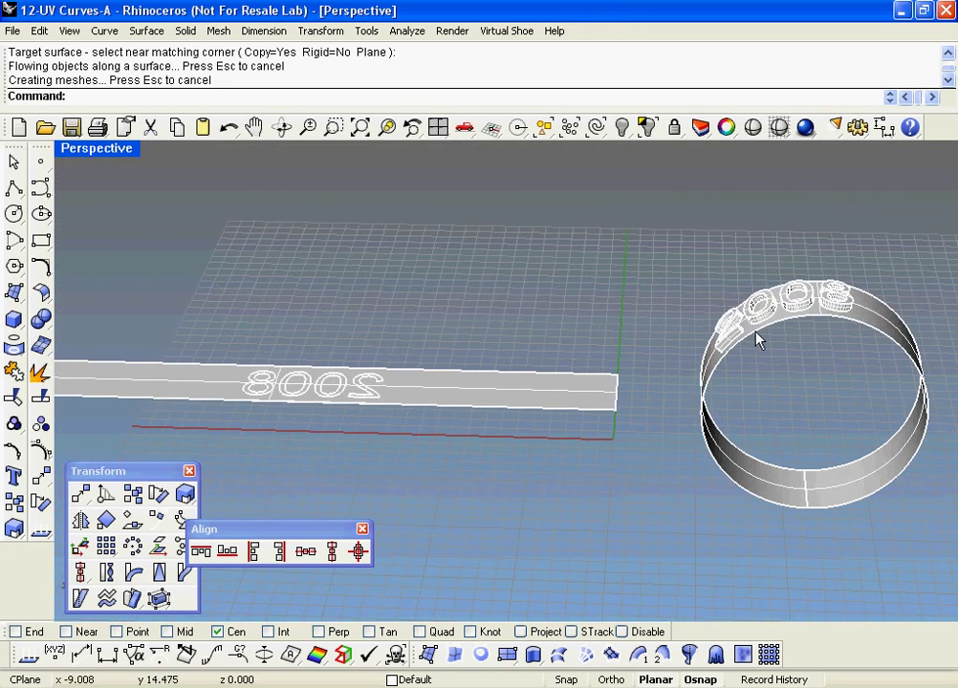
{"action": "right_click_drag", "start_coordinate": [715, 330], "coordinate": [476, 319], "text": "shift"}
{"action": "scroll", "coordinate": [466, 230], "scroll_direction": "up", "scroll_amount": 2}
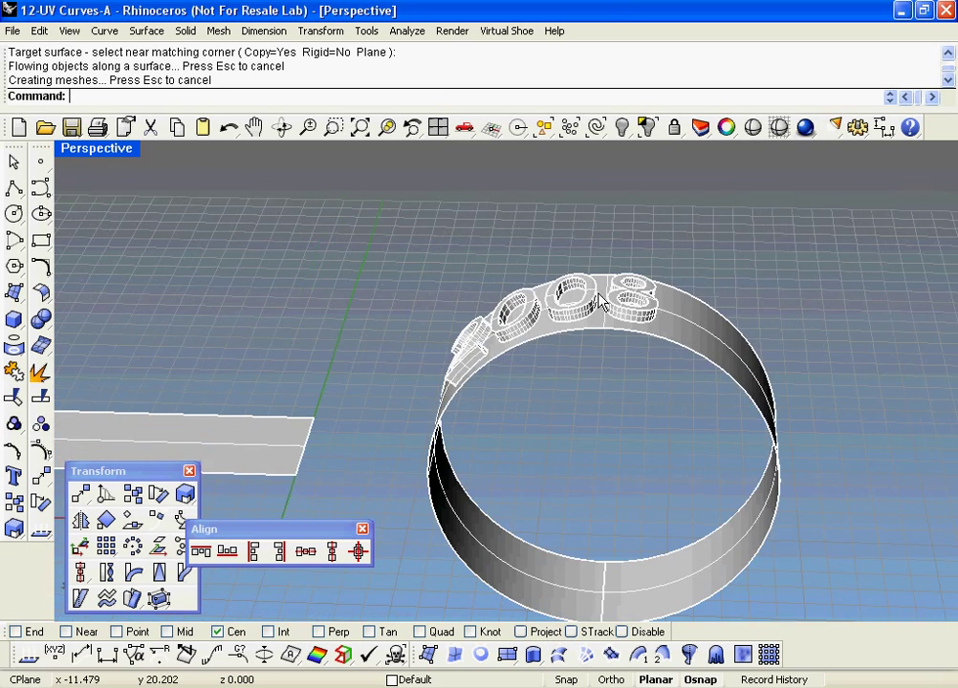
{"action": "scroll", "coordinate": [467, 229], "scroll_direction": "up", "scroll_amount": 1}
{"action": "right_click_drag", "start_coordinate": [619, 306], "coordinate": [420, 371]}
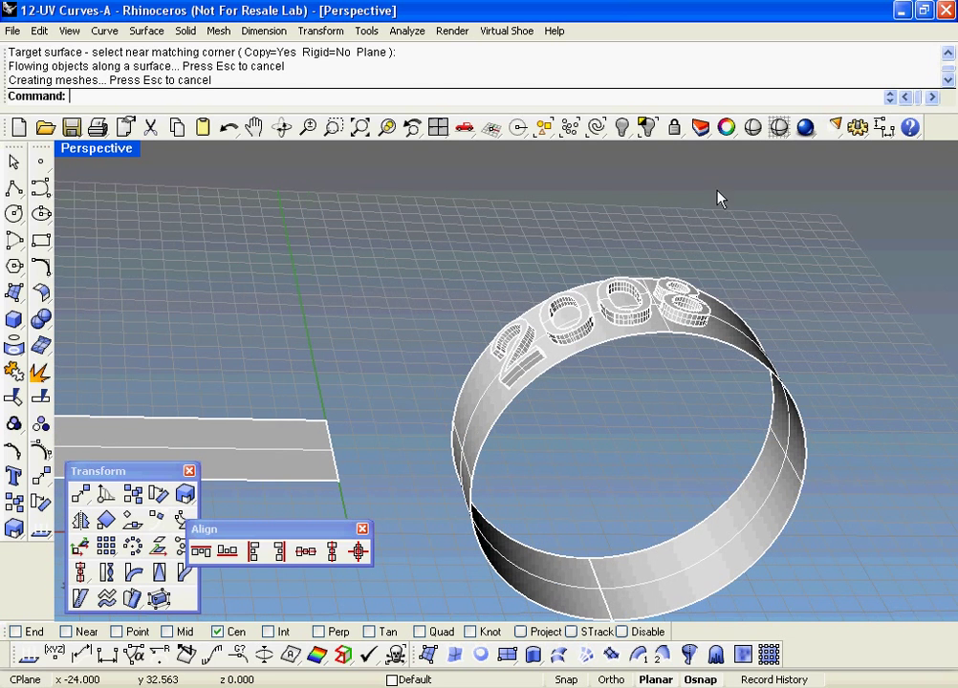
{"action": "left_click", "coordinate": [752, 129]}
{"action": "mouse_move", "coordinate": [716, 271]}
{"action": "right_mouse_down"}
{"action": "mouse_move", "coordinate": [567, 284]}
{"action": "mouse_move", "coordinate": [693, 278]}
{"action": "right_mouse_up"}
{"action": "right_click", "coordinate": [688, 269]}
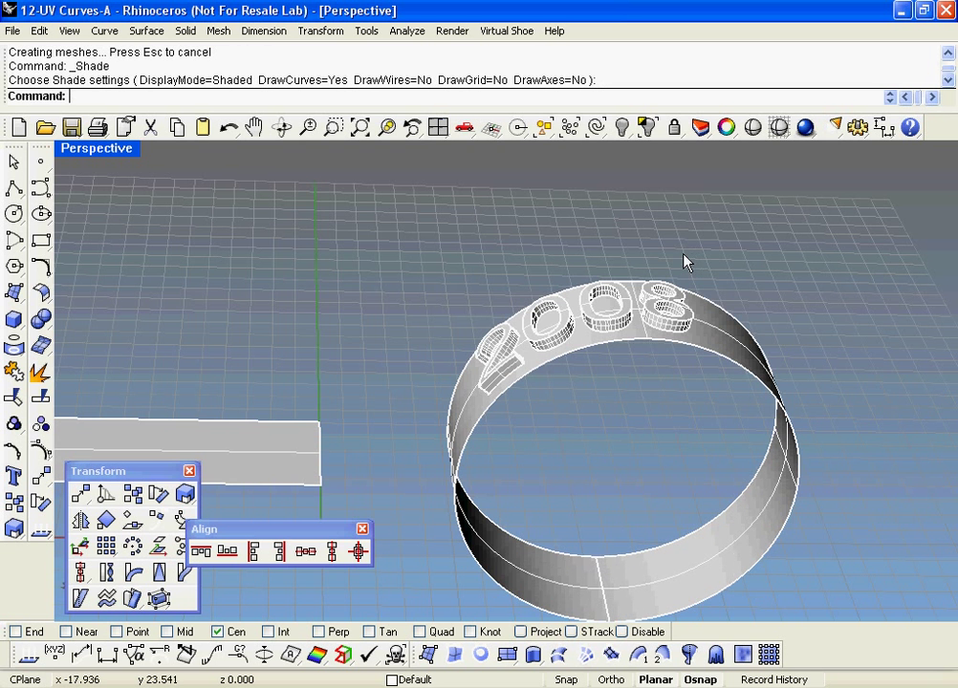
{"action": "scroll", "coordinate": [690, 287], "scroll_direction": "down", "scroll_amount": 5}
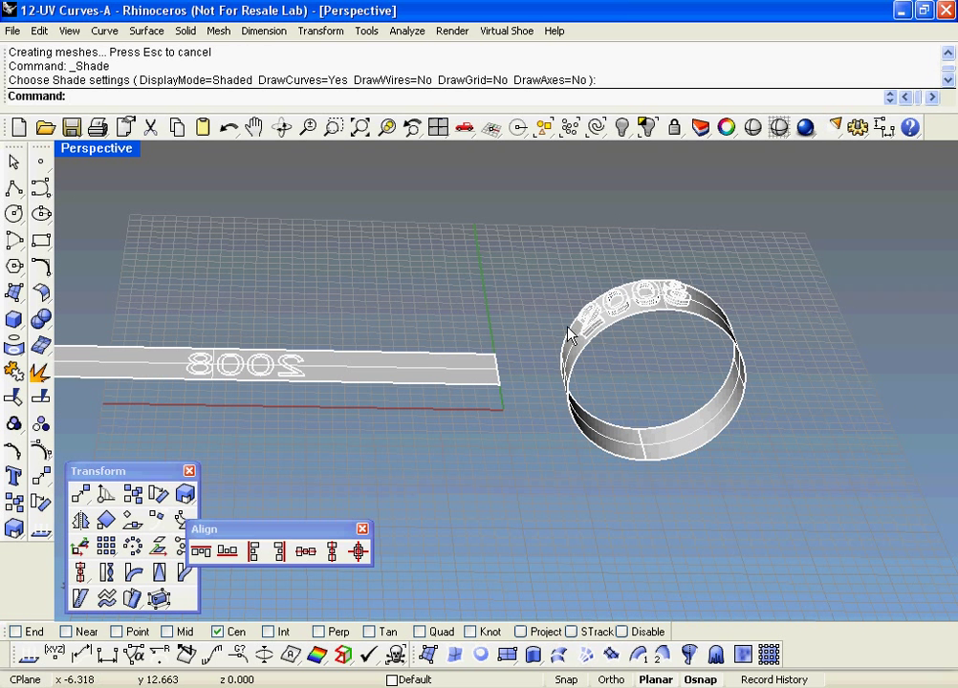
- Switch to the four-viewport layout and pan the Top view to make room beside 2008
{"action": "left_click", "coordinate": [113, 153]}
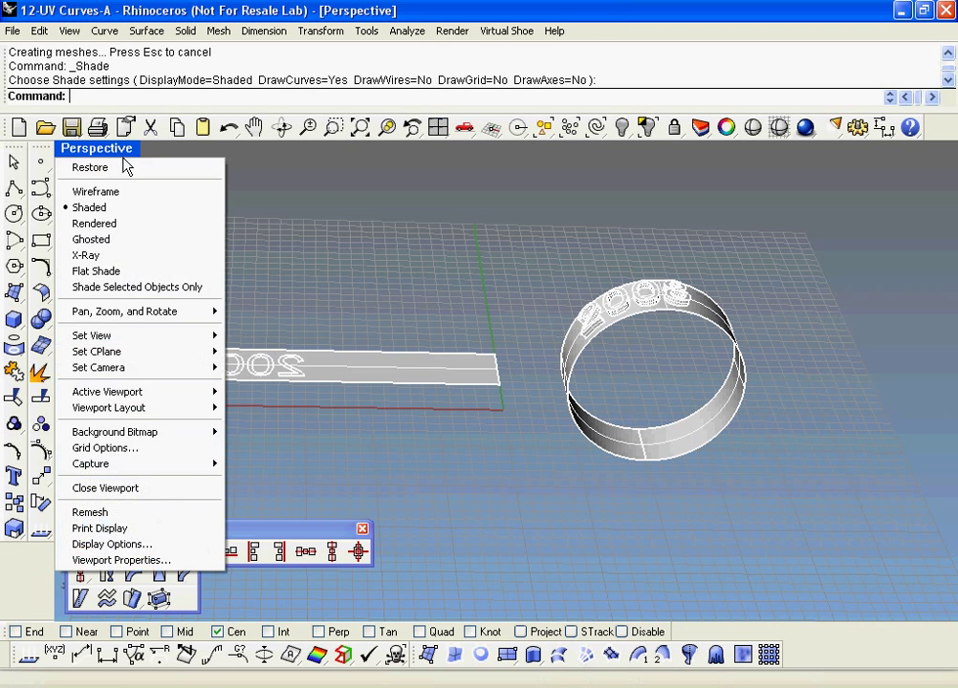
{"action": "left_click", "coordinate": [273, 256]}
{"action": "right_click_drag", "start_coordinate": [380, 267], "coordinate": [272, 307]}
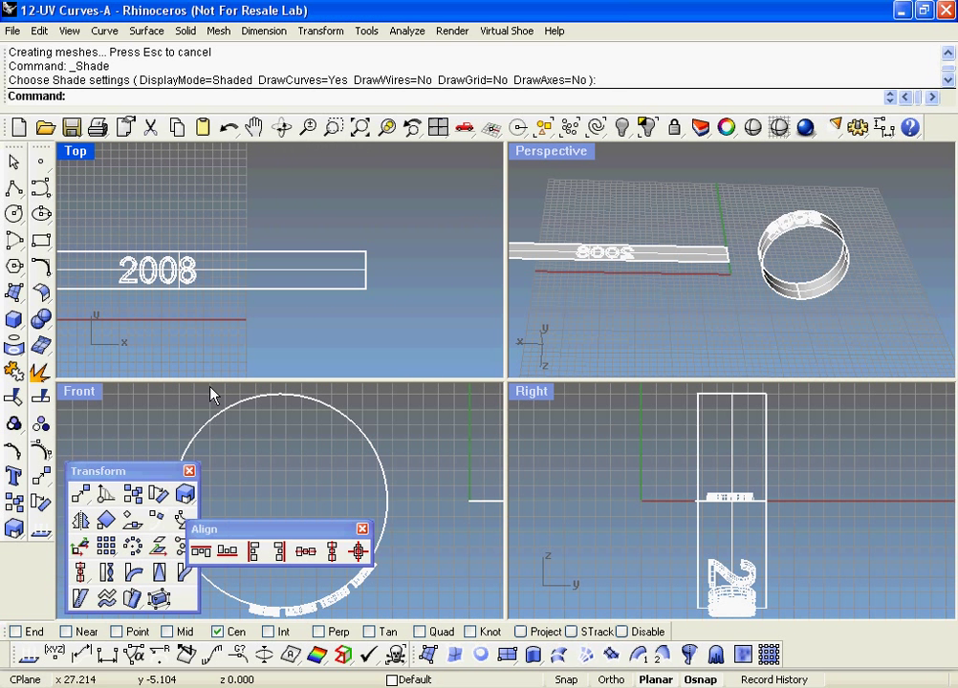
- Add the name as Arial text curves beside 2008 on the strip and select them
{"action": "left_click", "coordinate": [13, 475]}
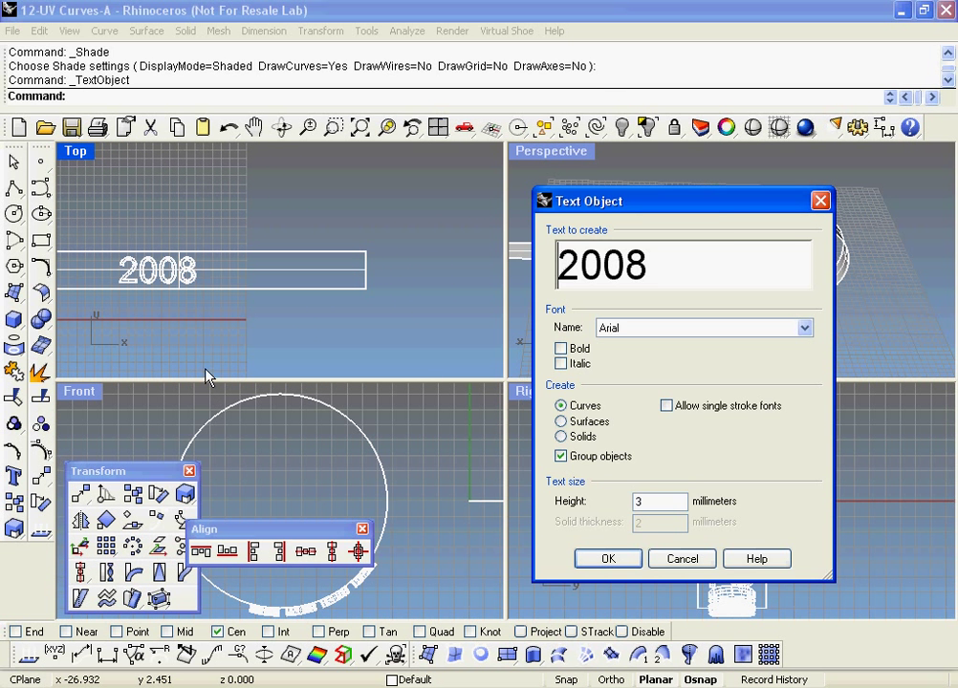
{"action": "double_click", "coordinate": [720, 274]}
{"action": "type", "text": "ma"}
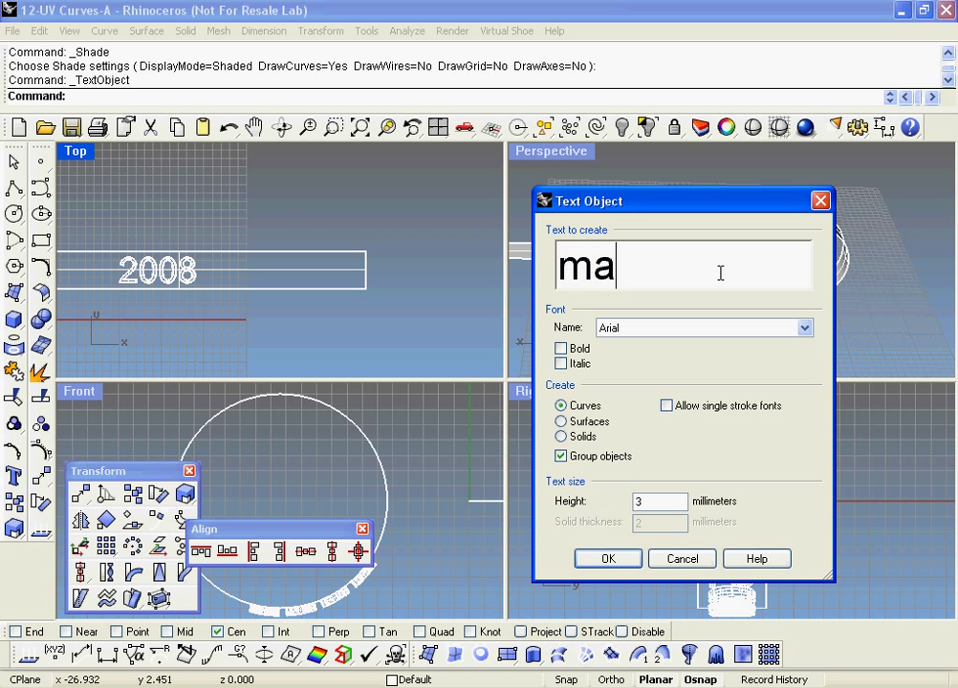
{"action": "type", "text": "koto"}
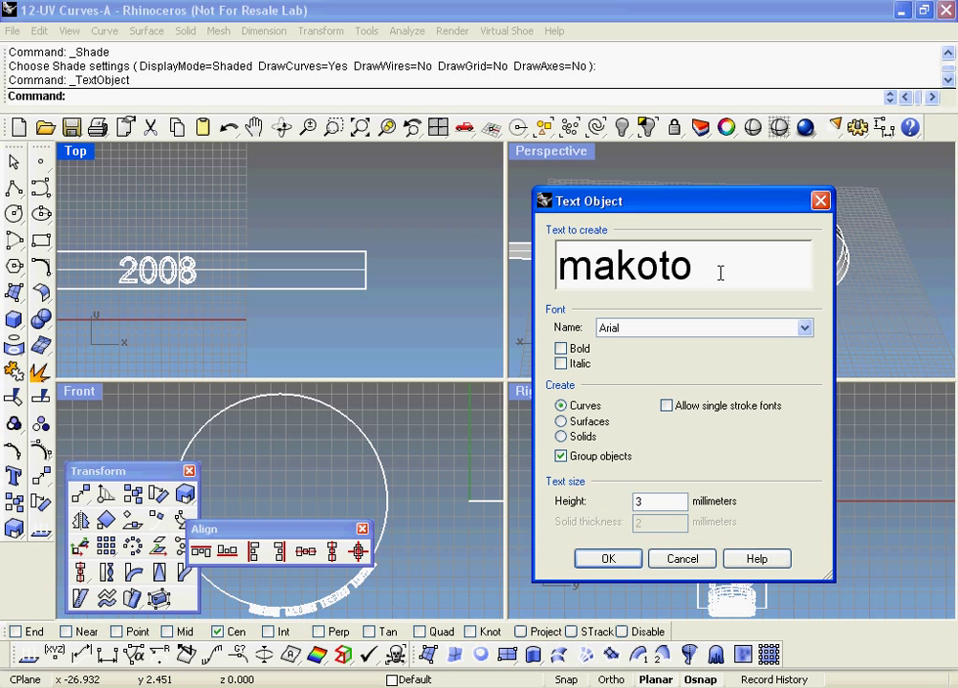
{"action": "left_click", "coordinate": [608, 558]}
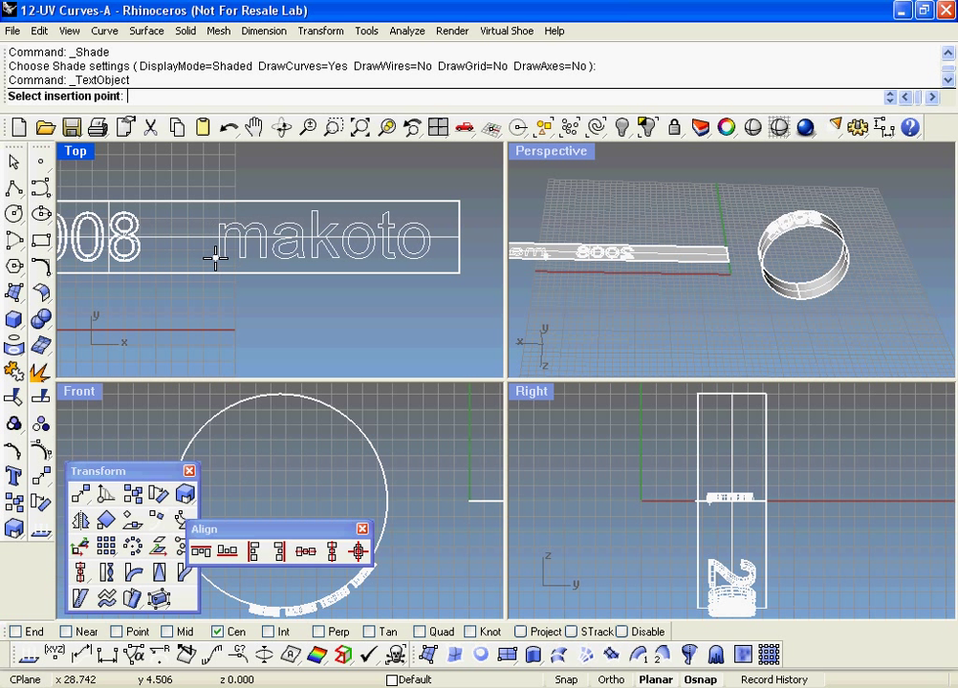
{"action": "left_click", "coordinate": [210, 256]}
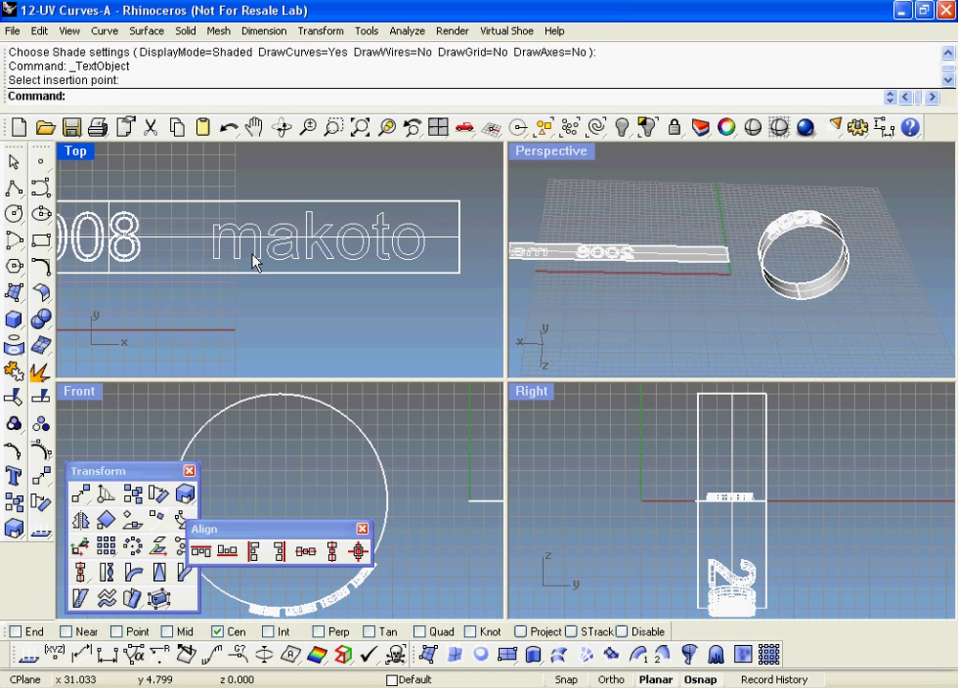
{"action": "left_click_drag", "start_coordinate": [198, 294], "coordinate": [451, 182]}
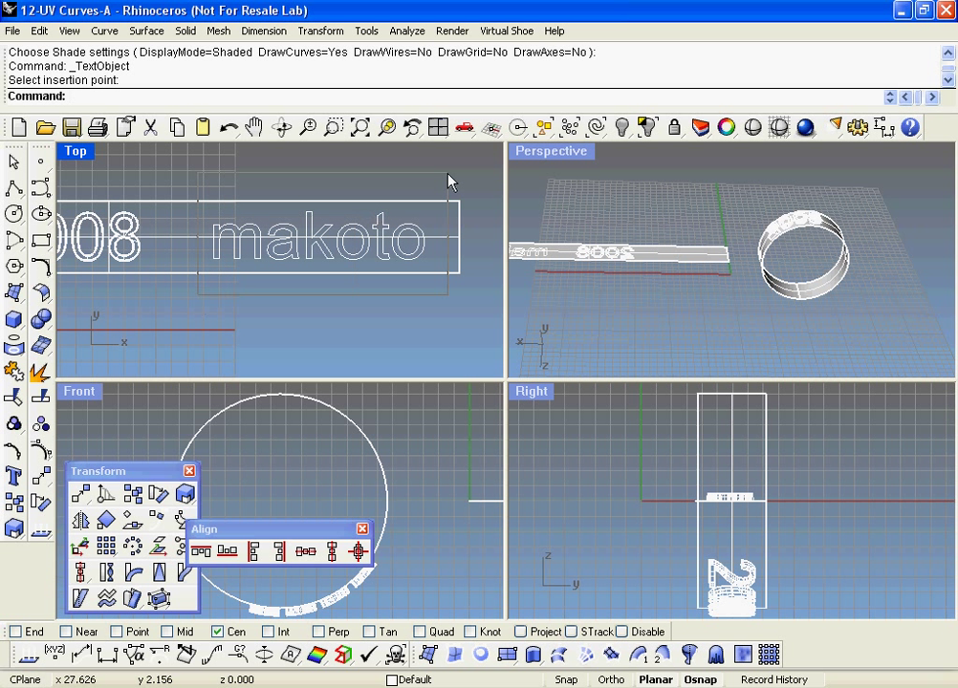
- Extrude the name curves tapered 0.5 high with caps into solid letters
{"action": "left_click", "coordinate": [559, 654]}
{"action": "type", "text": "0.5"}
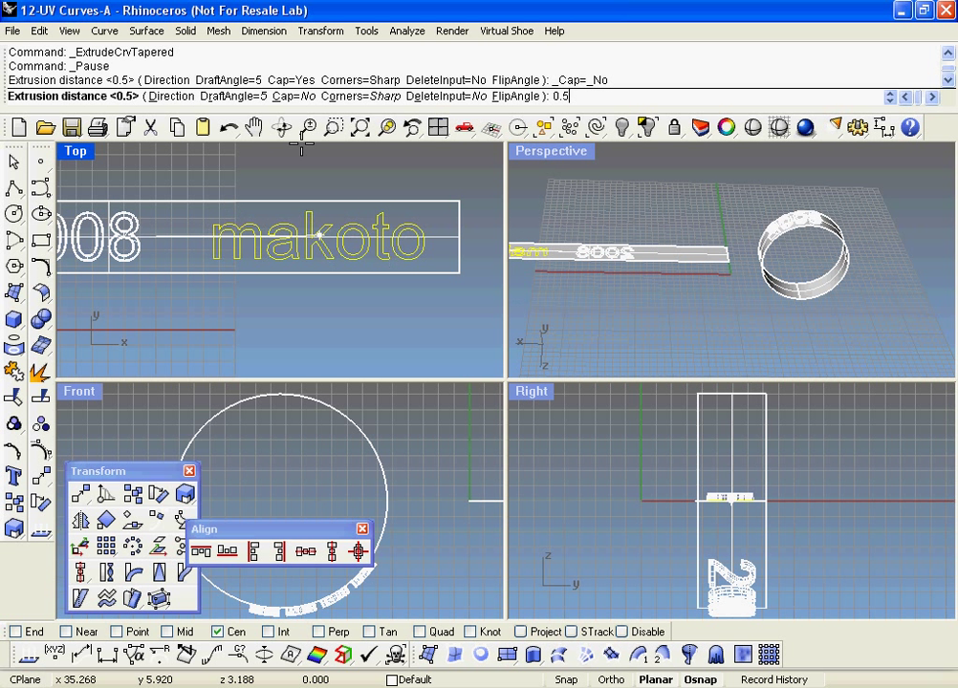
{"action": "left_click", "coordinate": [293, 95]}
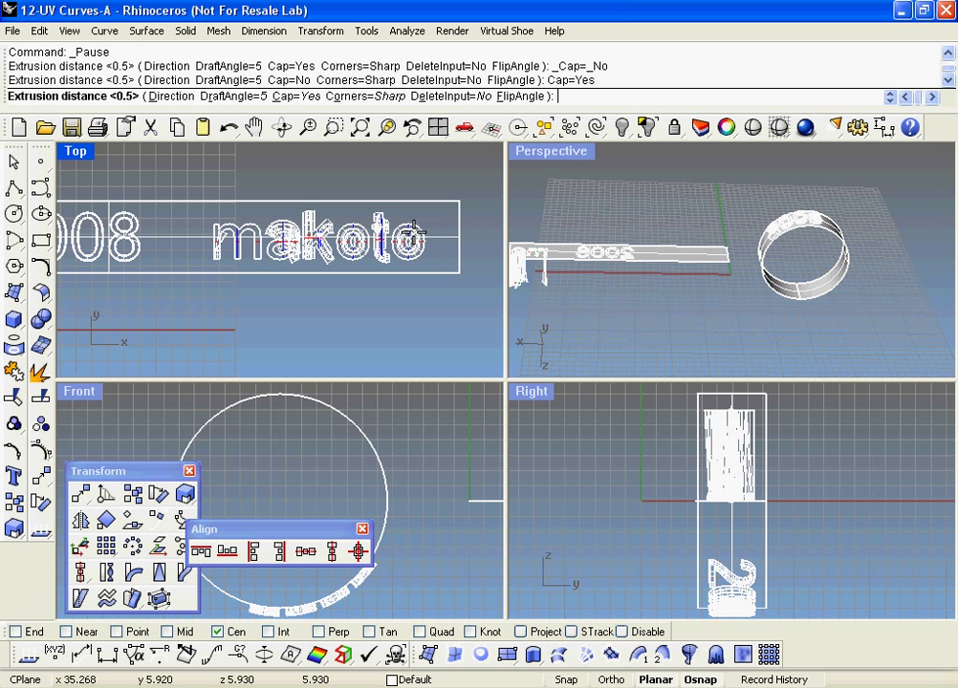
{"action": "key", "text": "Return"}
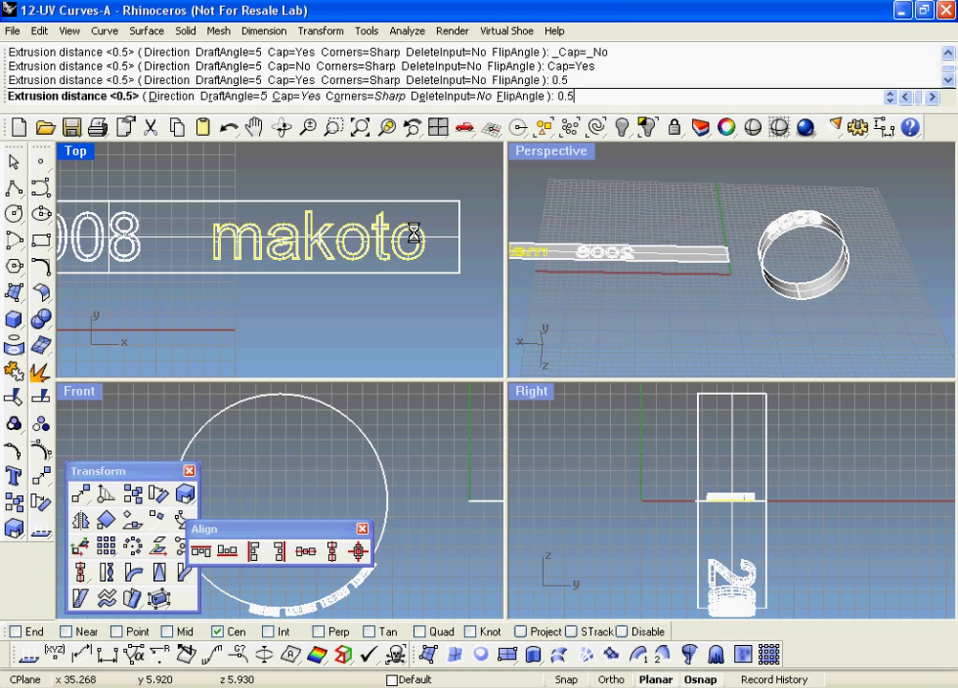
- Maximize the Perspective view, frame the strip, and select the name solids
{"action": "mouse_move", "coordinate": [622, 291]}
{"action": "right_mouse_down"}
{"action": "mouse_move", "coordinate": [675, 314]}
{"action": "mouse_move", "coordinate": [748, 274]}
{"action": "mouse_move", "coordinate": [845, 259]}
{"action": "mouse_move", "coordinate": [922, 228]}
{"action": "right_mouse_up"}
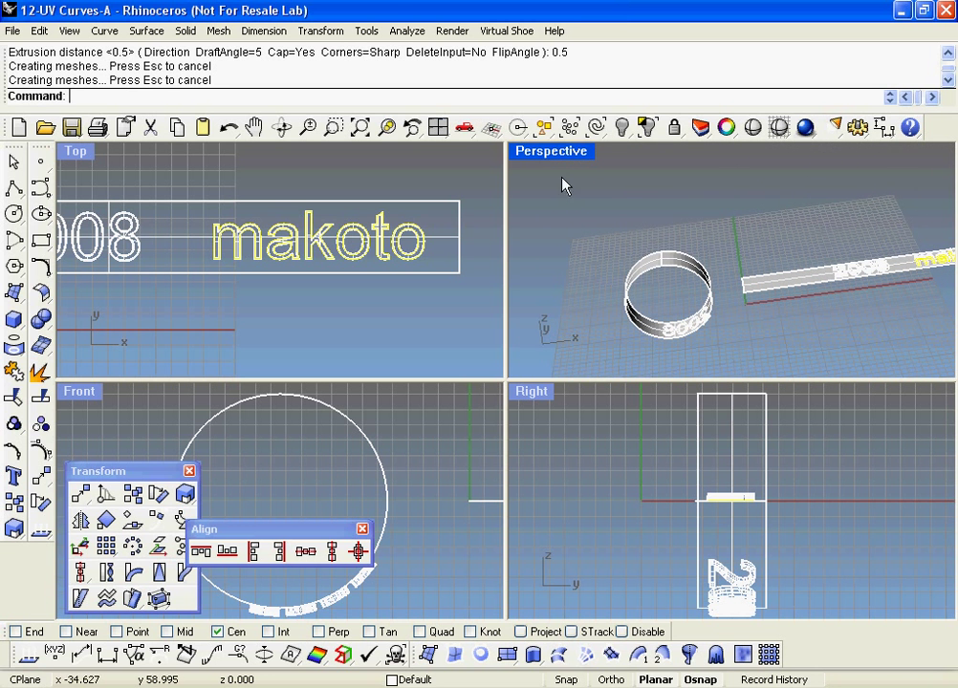
{"action": "left_click", "coordinate": [559, 153]}
{"action": "left_click", "coordinate": [561, 175]}
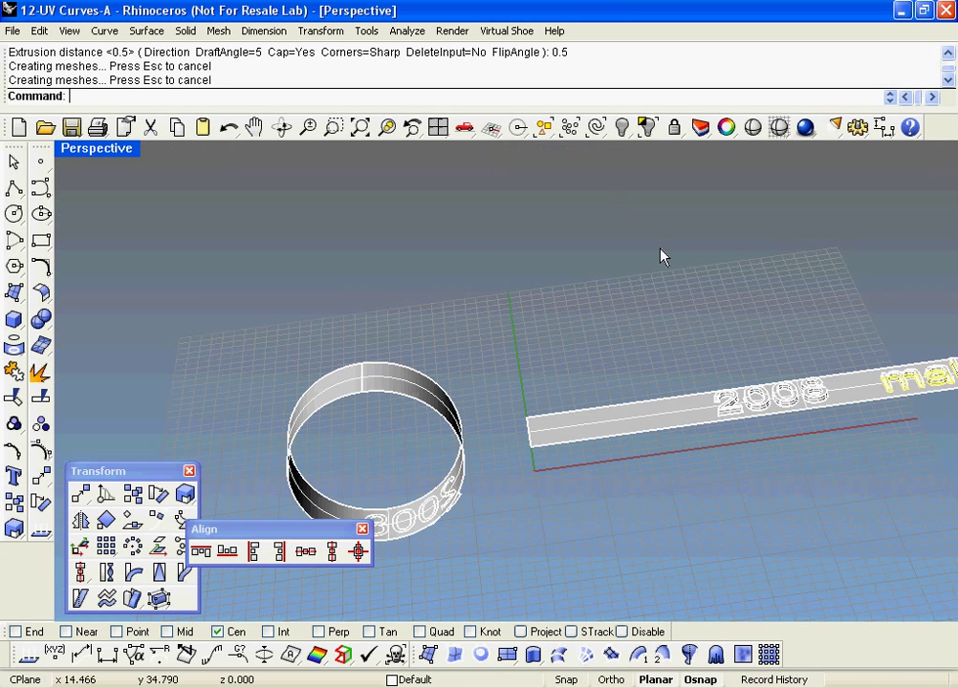
{"action": "right_click_drag", "start_coordinate": [634, 302], "coordinate": [396, 309], "text": "shift"}
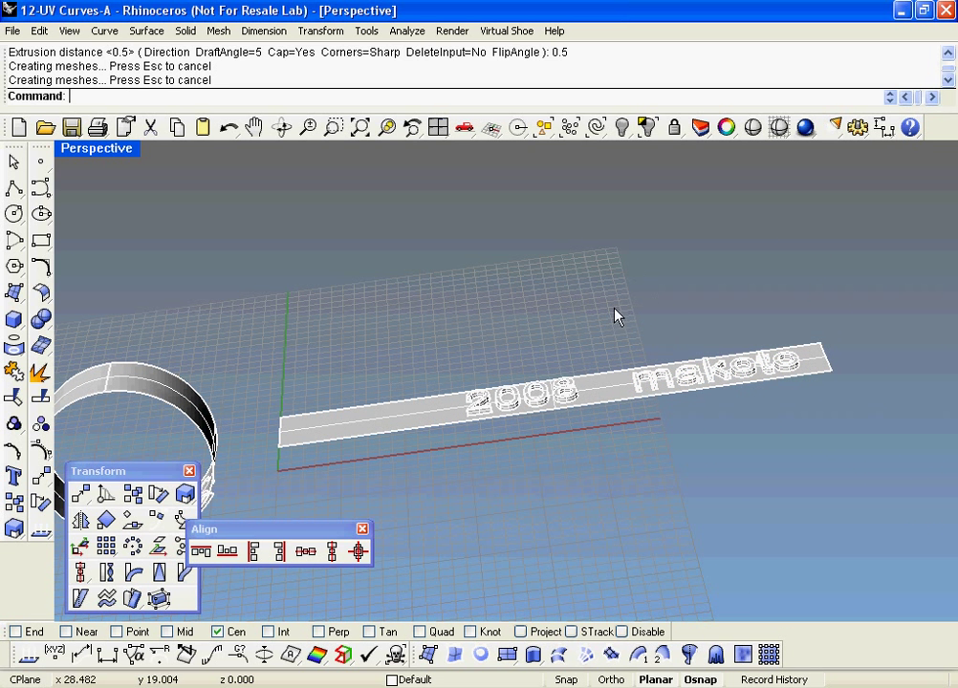
{"action": "left_click_drag", "start_coordinate": [827, 427], "coordinate": [804, 422]}
- Flow the name lettering from the strip onto the ring and check it in shaded display
{"action": "left_click", "coordinate": [131, 599]}
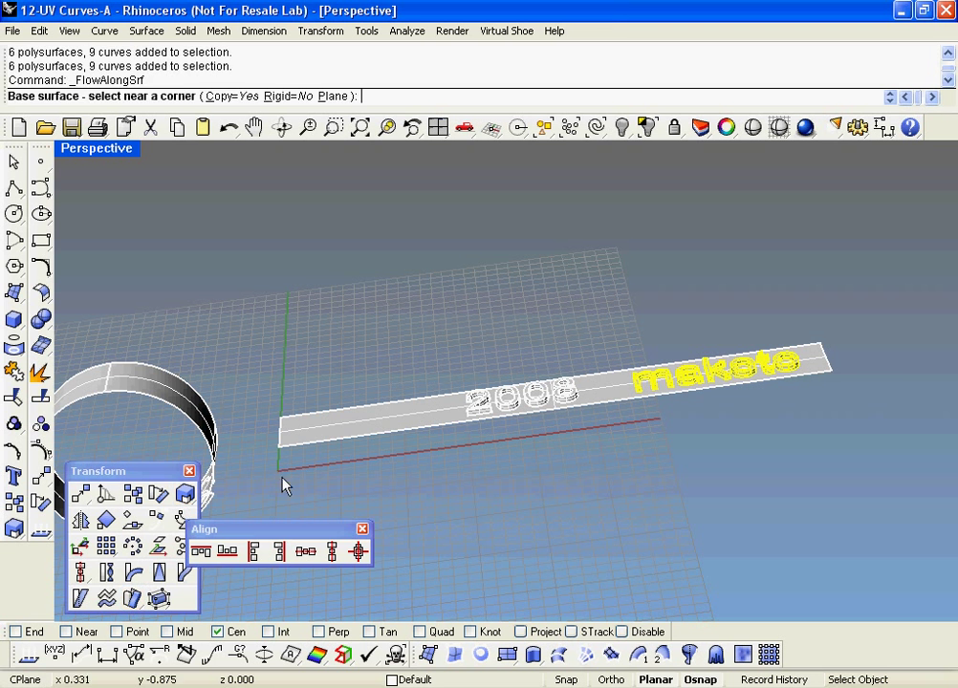
{"action": "left_click", "coordinate": [307, 430]}
{"action": "left_click", "coordinate": [150, 396]}
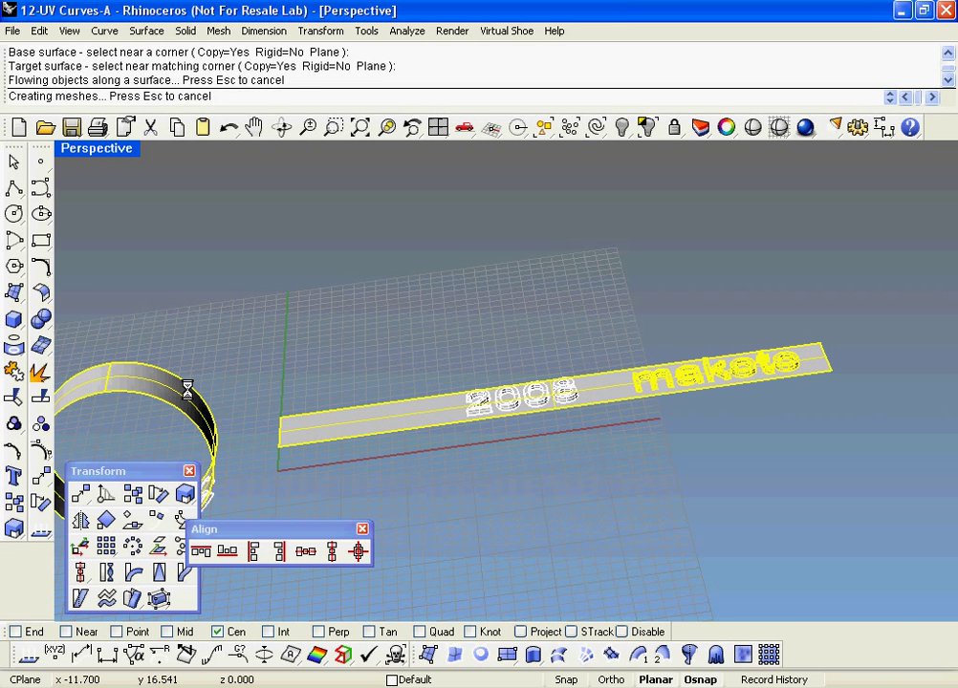
{"action": "mouse_move", "coordinate": [188, 375]}
{"action": "right_mouse_down"}
{"action": "mouse_move", "coordinate": [373, 346]}
{"action": "mouse_move", "coordinate": [609, 207]}
{"action": "right_mouse_up"}
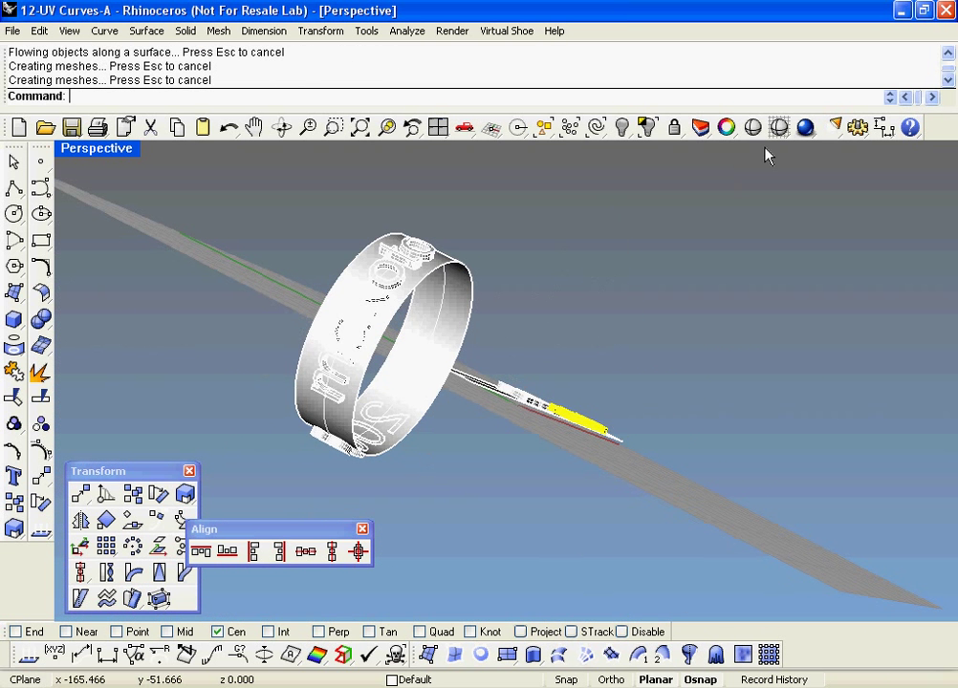
{"action": "left_click", "coordinate": [779, 128]}
{"action": "mouse_move", "coordinate": [560, 270]}
{"action": "right_mouse_down"}
{"action": "mouse_move", "coordinate": [427, 307]}
{"action": "mouse_move", "coordinate": [517, 389]}
{"action": "mouse_move", "coordinate": [556, 393]}
{"action": "mouse_move", "coordinate": [601, 312]}
{"action": "mouse_move", "coordinate": [774, 230]}
{"action": "mouse_move", "coordinate": [759, 560]}
{"action": "mouse_move", "coordinate": [804, 487]}
{"action": "mouse_move", "coordinate": [744, 387]}
{"action": "mouse_move", "coordinate": [635, 411]}
{"action": "right_mouse_up"}
{"action": "key", "text": "Escape"}
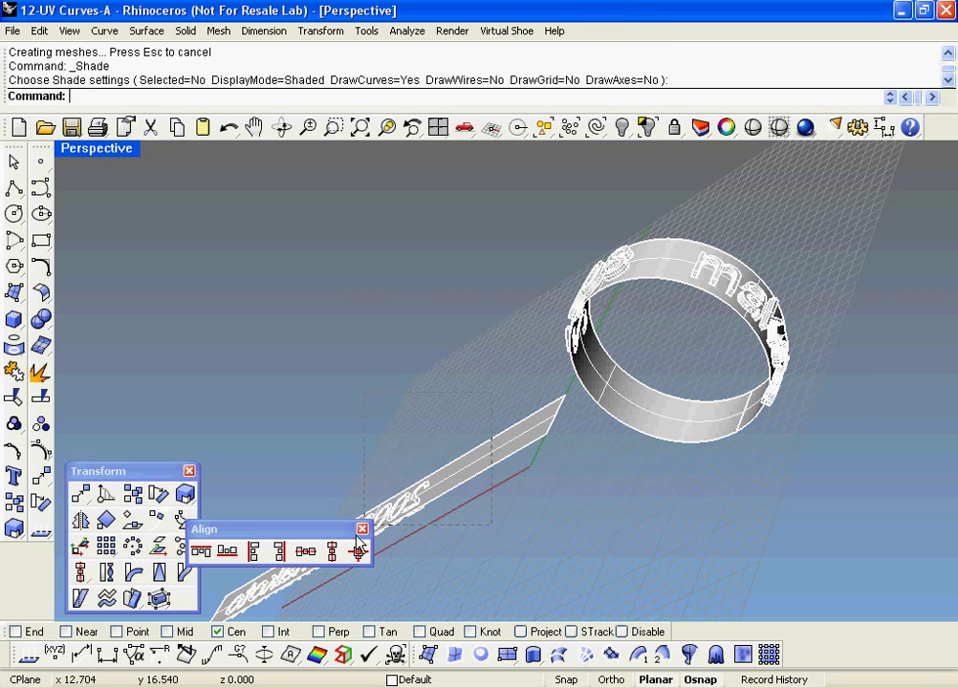
- Delete the flat strip with its original text and recentre the ring in the view
{"action": "left_click_drag", "start_coordinate": [234, 619], "coordinate": [241, 617]}
{"action": "key", "text": "Delete"}
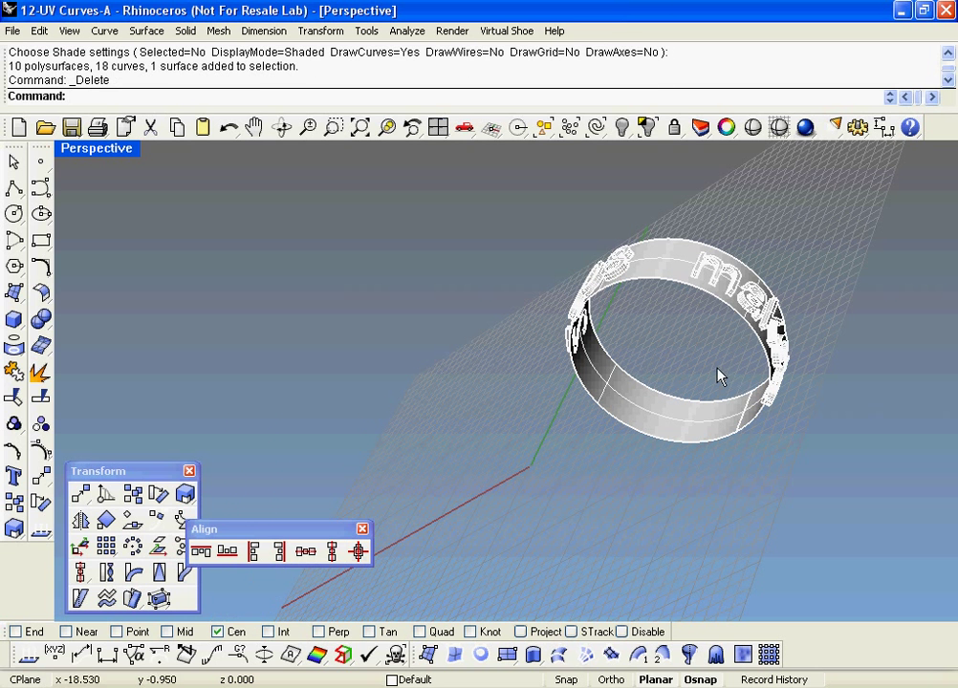
{"action": "right_click_drag", "start_coordinate": [614, 297], "coordinate": [505, 371], "text": "shift"}
{"action": "scroll", "coordinate": [494, 423], "scroll_direction": "up", "scroll_amount": 3}
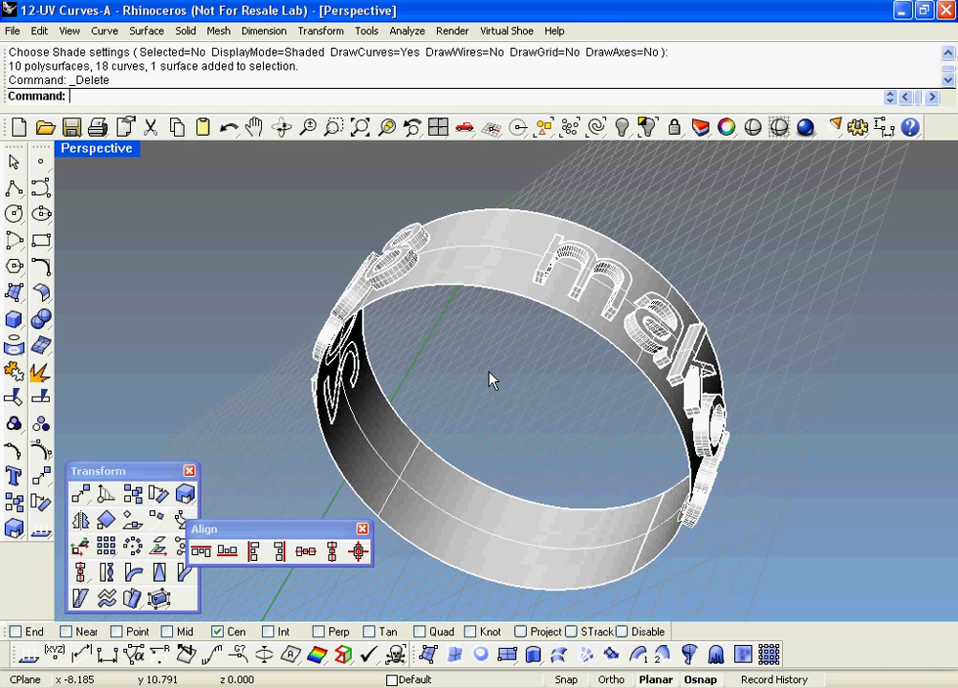
{"action": "left_click", "coordinate": [317, 655]}
{"action": "left_click", "coordinate": [383, 654]}
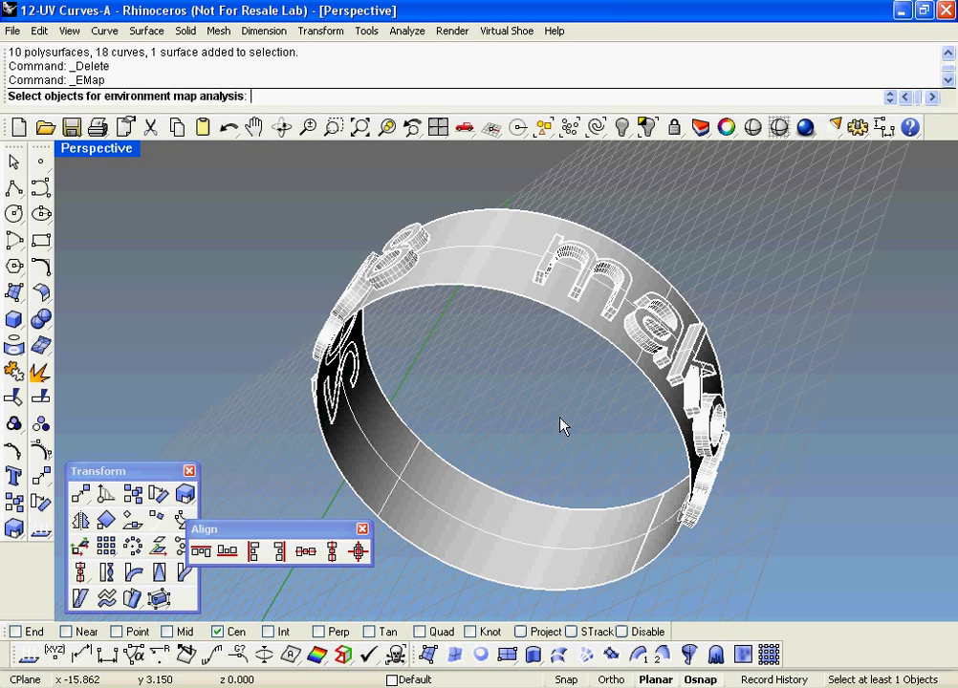
- Apply the brushed-metal environment map to the ring and lettering, then zoom extents and orbit
{"action": "left_click_drag", "start_coordinate": [199, 229], "coordinate": [202, 223]}
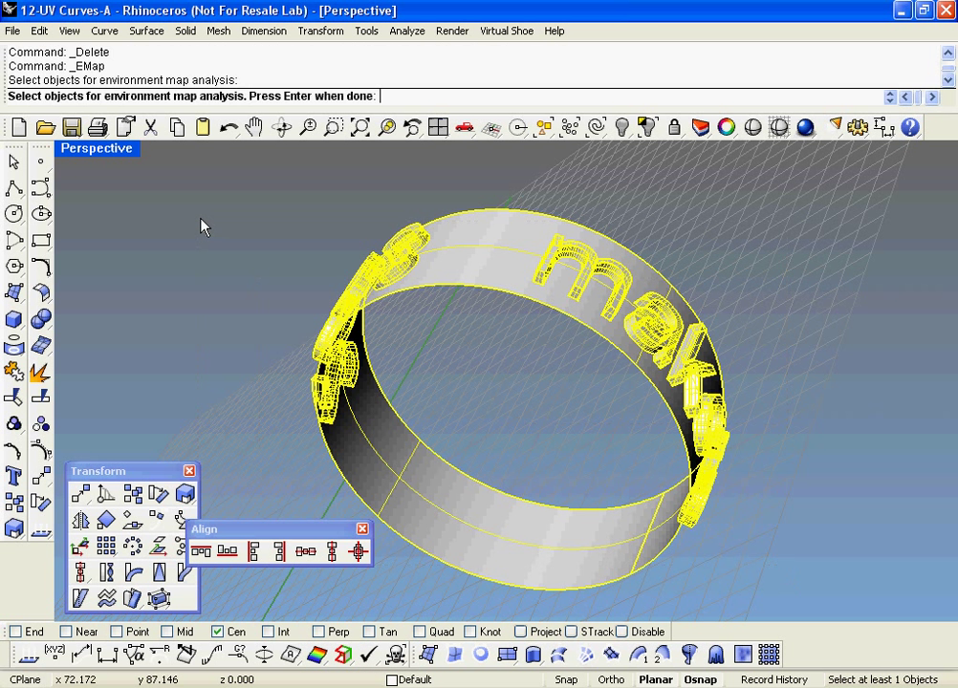
{"action": "key", "text": "Return"}
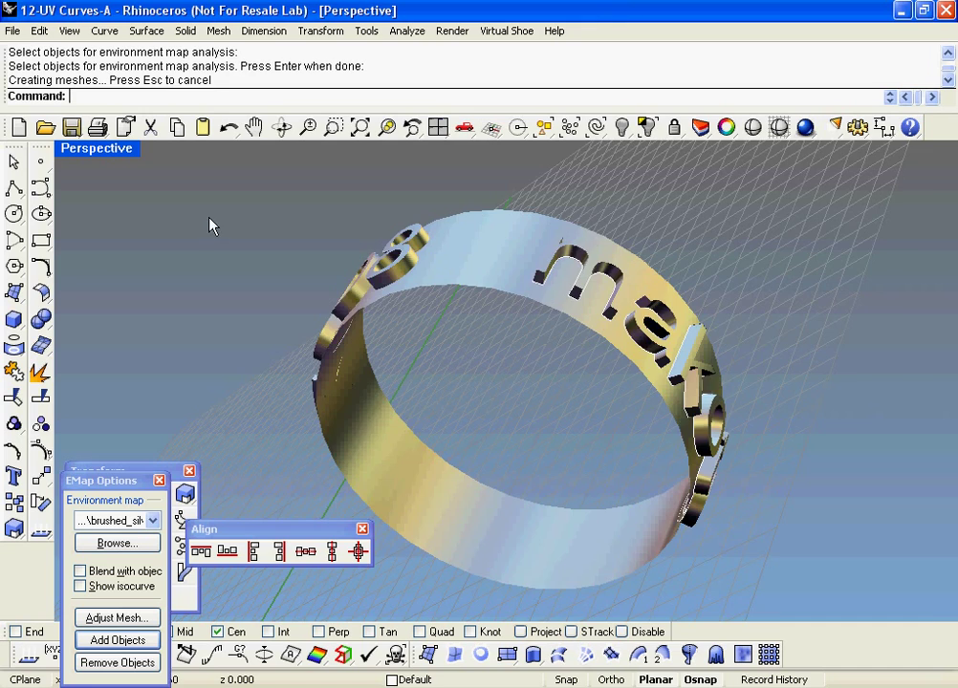
{"action": "right_click_drag", "start_coordinate": [212, 216], "coordinate": [304, 226]}
{"action": "key", "text": "ctrl+shift+e"}
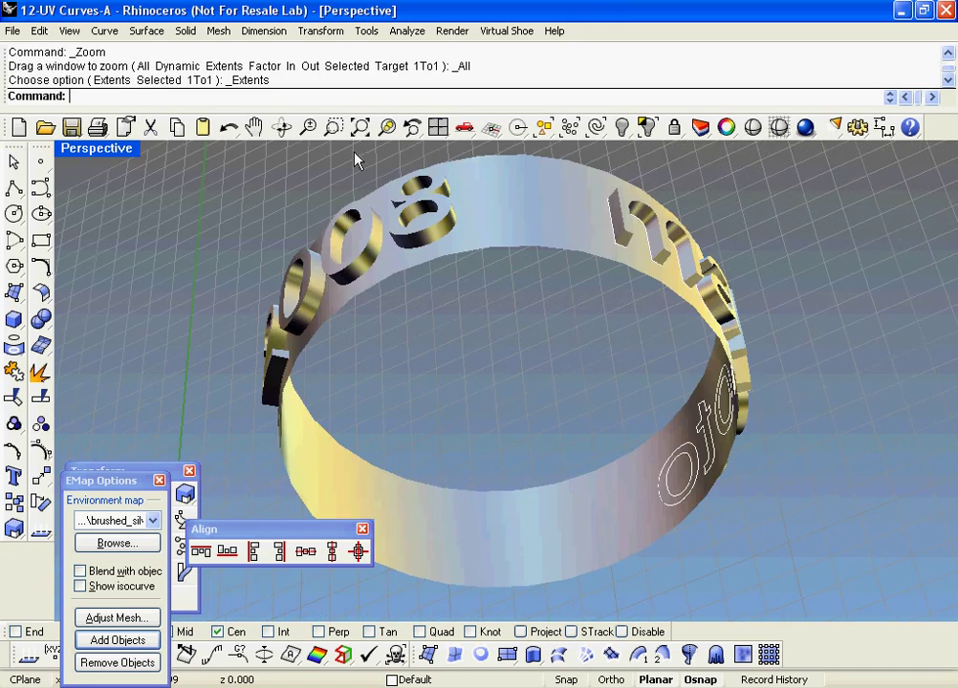
{"action": "mouse_move", "coordinate": [356, 161]}
{"action": "right_mouse_down"}
{"action": "mouse_move", "coordinate": [343, 202]}
{"action": "mouse_move", "coordinate": [136, 147]}
{"action": "mouse_move", "coordinate": [271, 211]}
{"action": "mouse_move", "coordinate": [346, 212]}
{"action": "mouse_move", "coordinate": [364, 191]}
{"action": "right_mouse_up"}
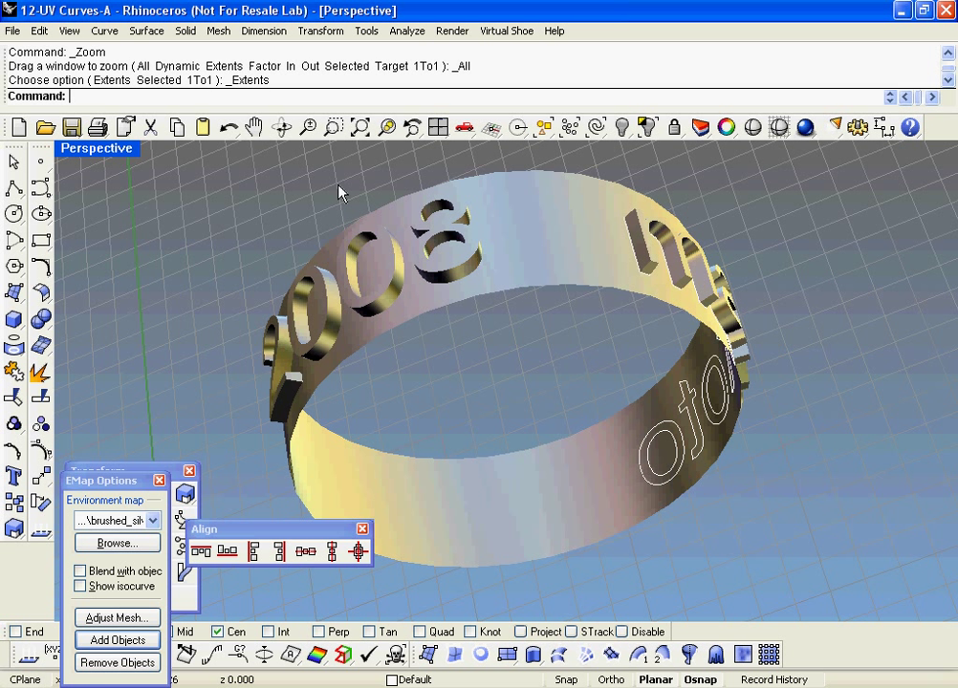
- Open the model's Notes panel with the author's contact details using the Notes command
{"action": "type", "text": "No"}
{"action": "type", "text": "tes"}
{"action": "key", "text": "Return"}
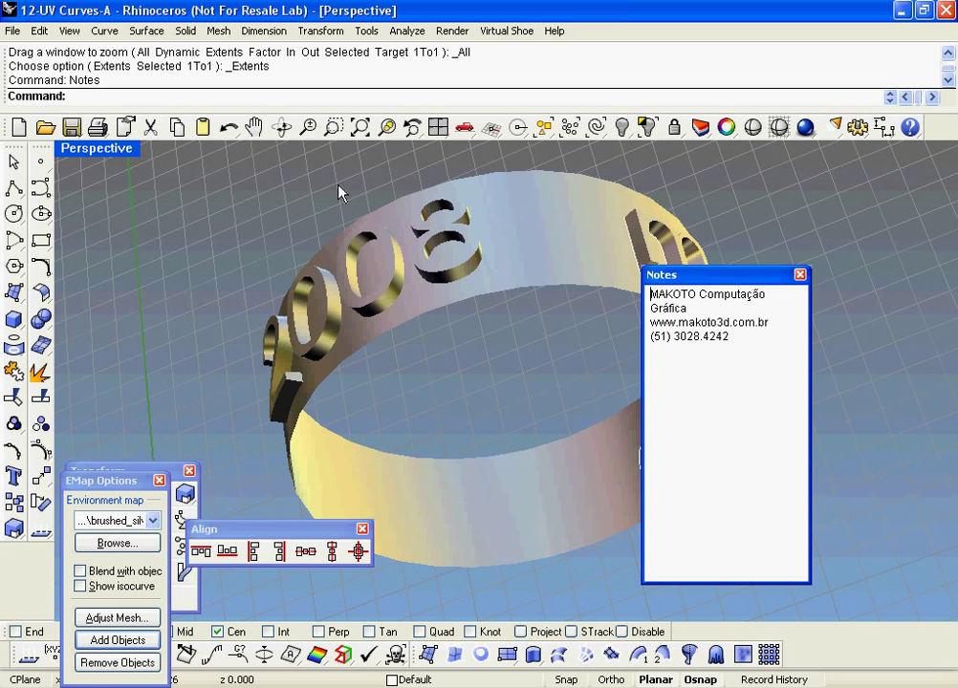